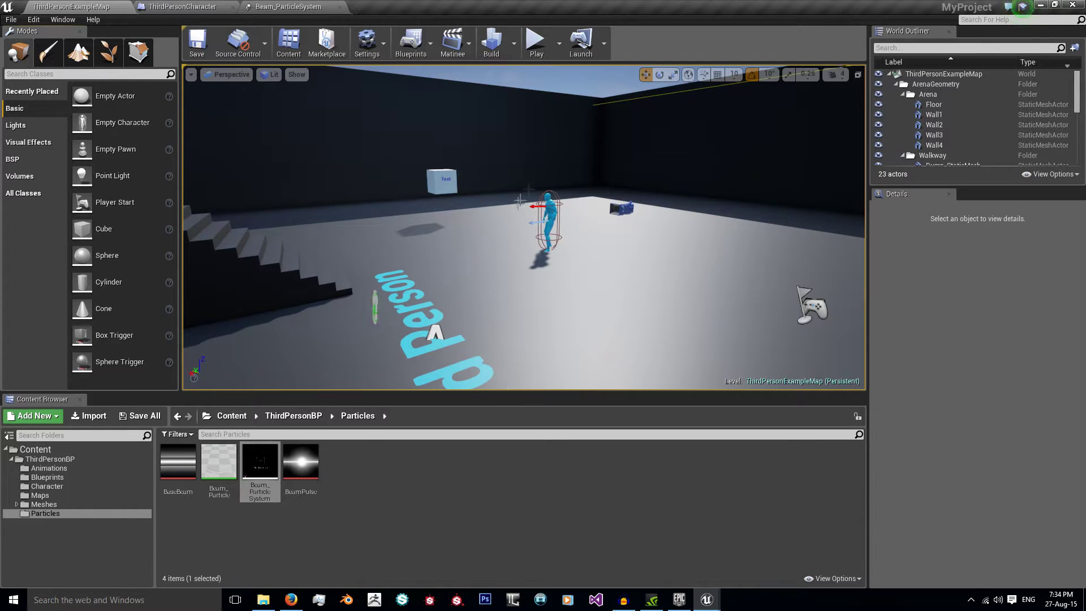
- Play-test the level and run the character around the floating cube to examine the target and its value label
click(536, 45)
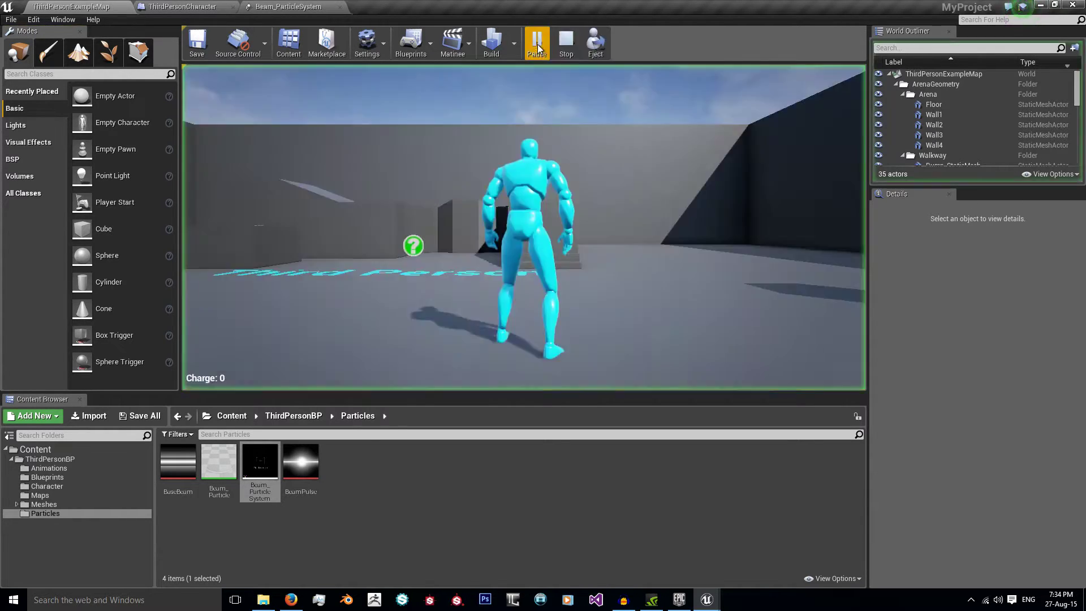
click(534, 152)
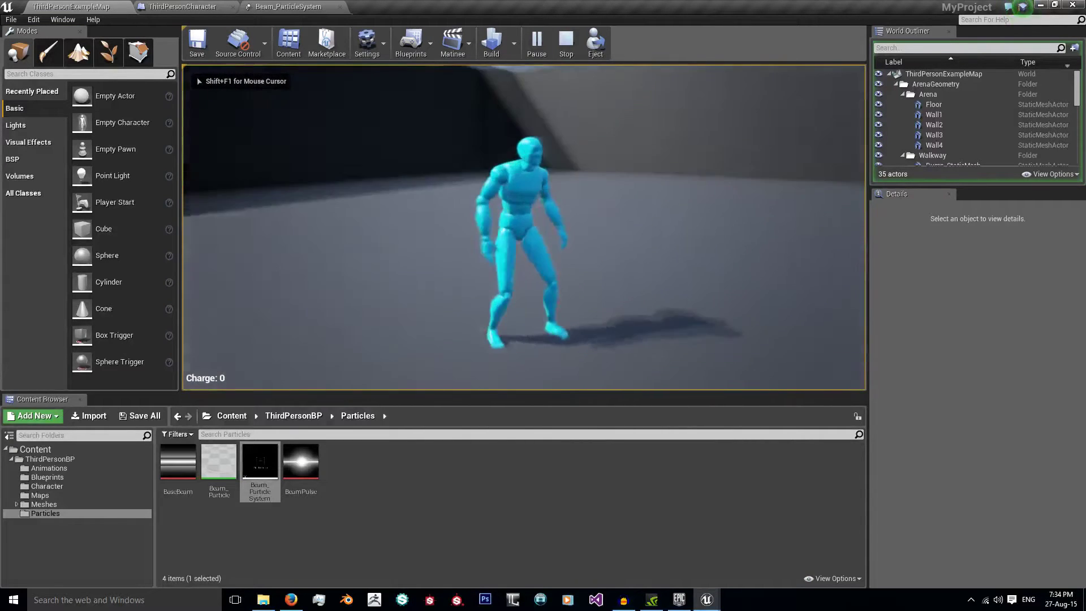
key(w)
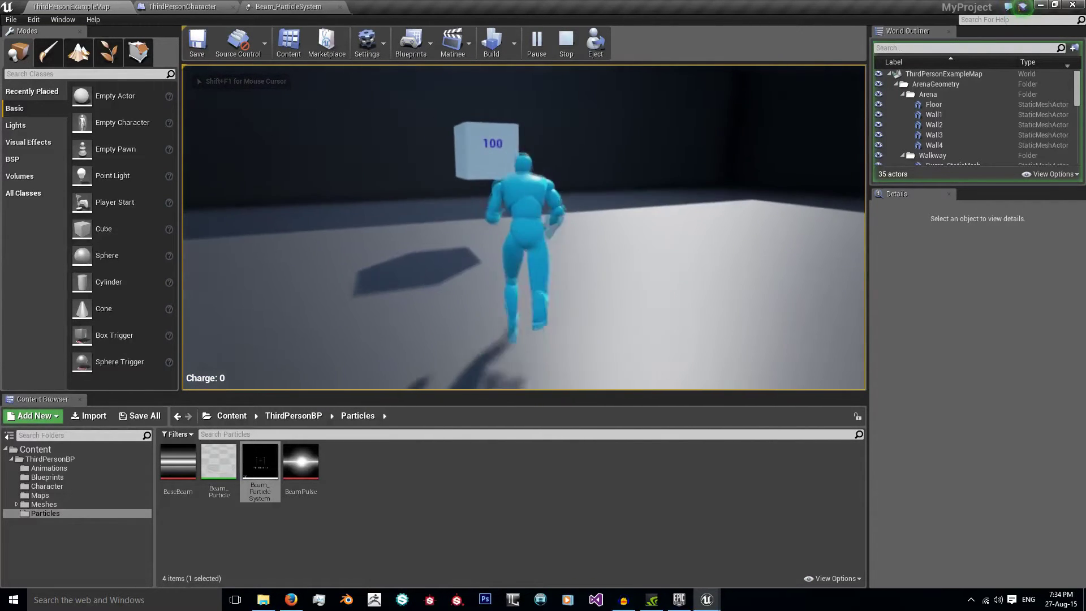
key(a)
key(s)
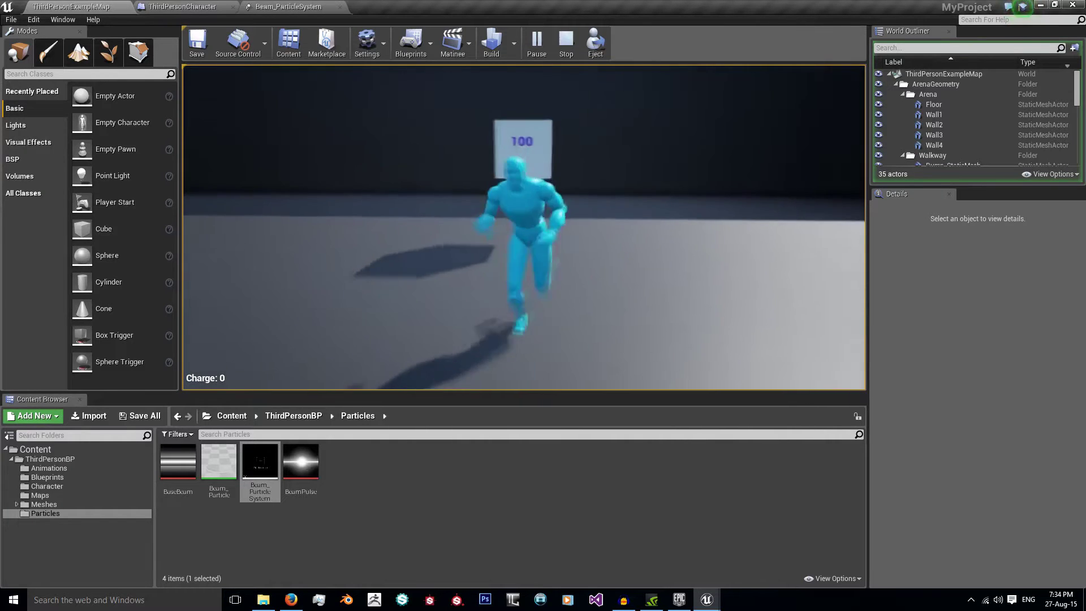
key(w)
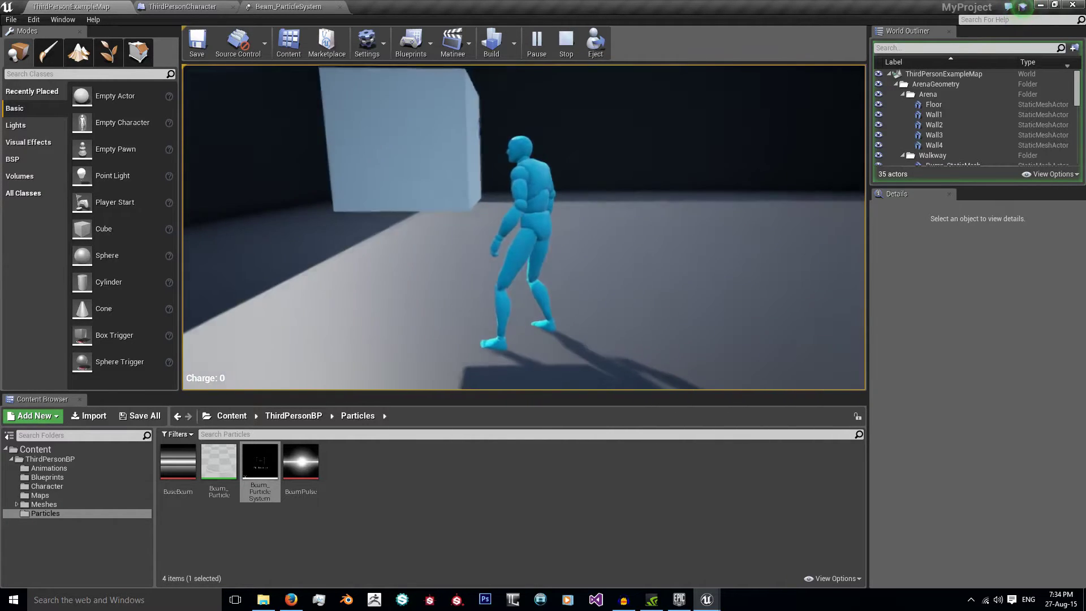
key(w)
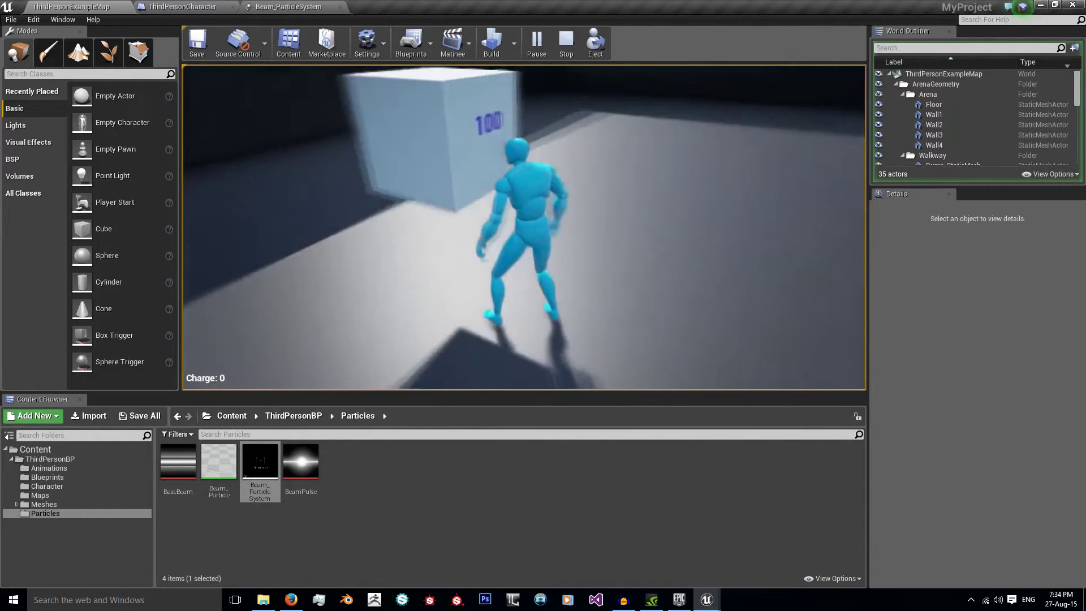
key(s)
key(w)
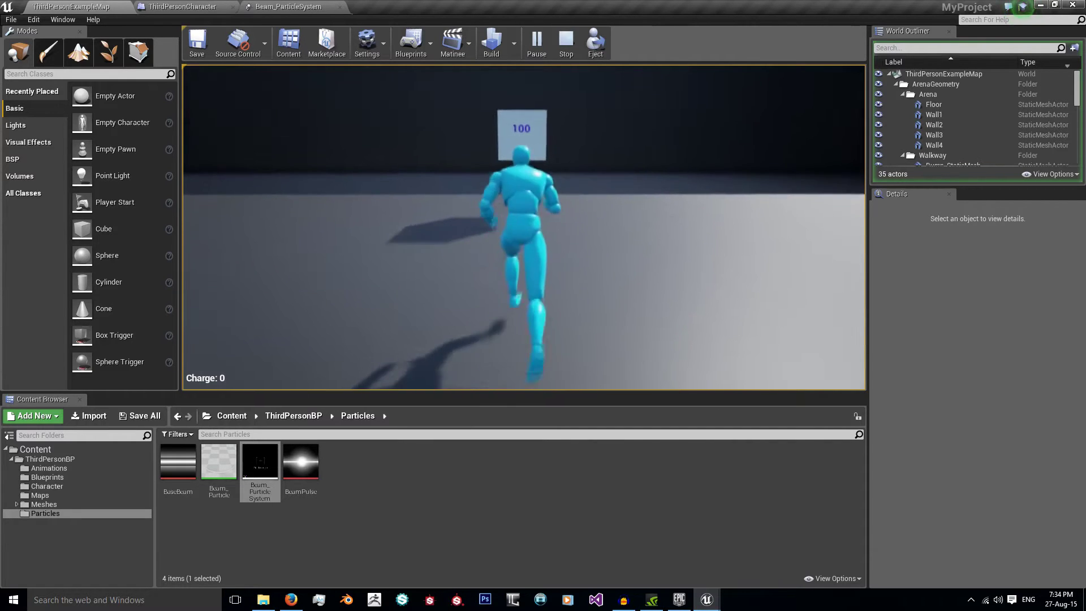
key(s)
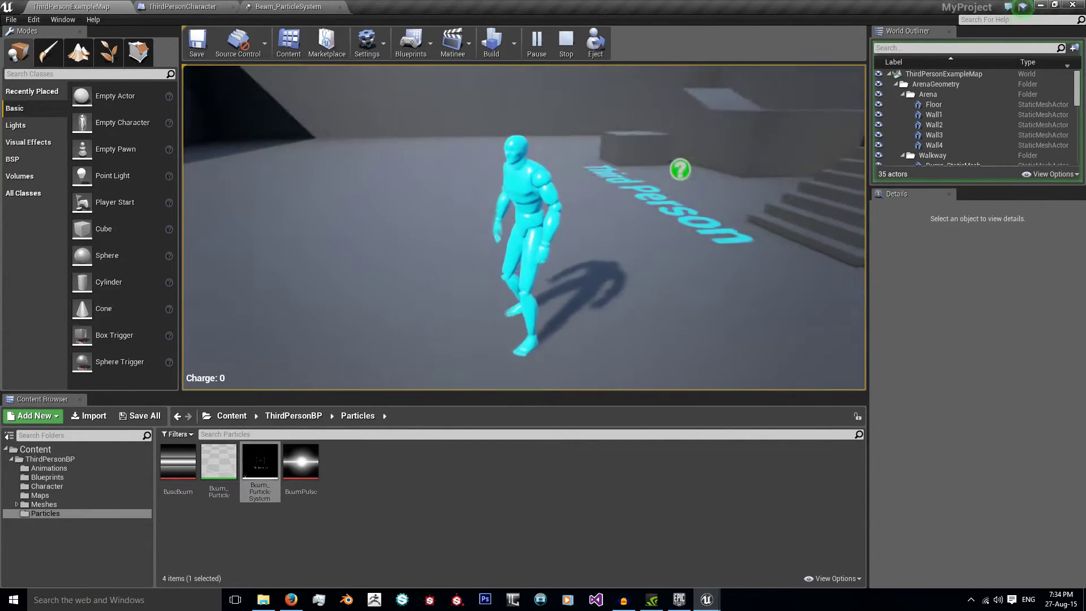
- Charge and fire the character's beam across the arena, away from the cube, to examine the effect
key(f)
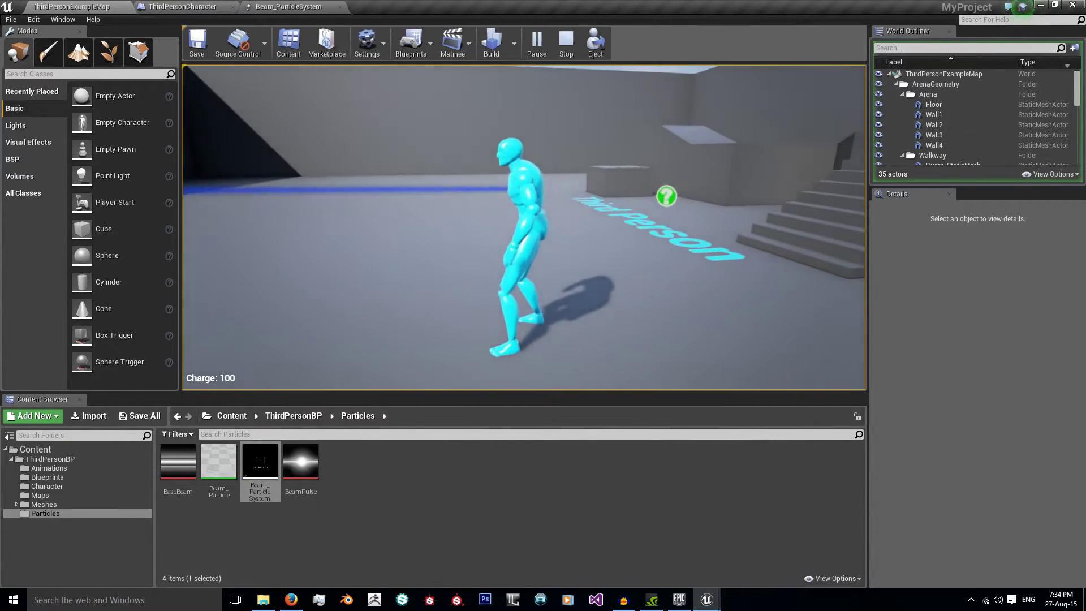
key(w)
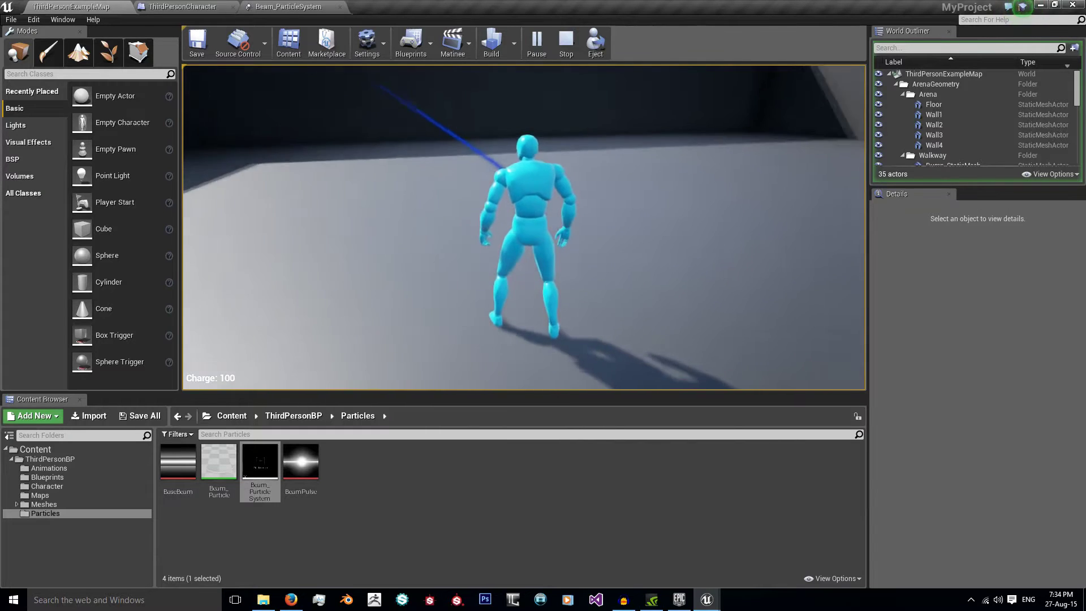
key(w)
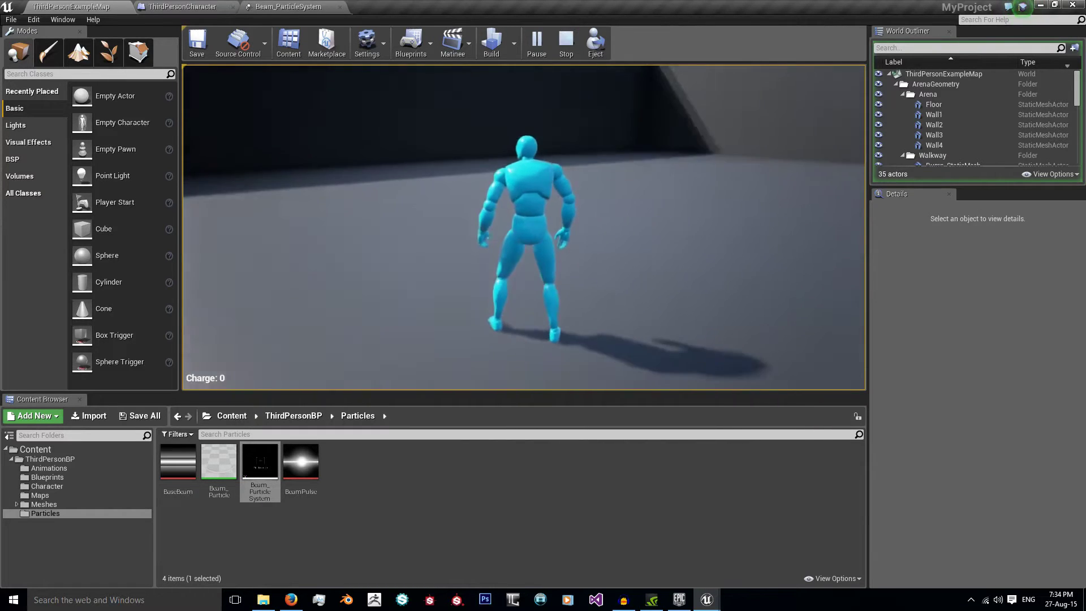
- Run back to the cube, fire the beam at it twice, and end the play session
key(d)
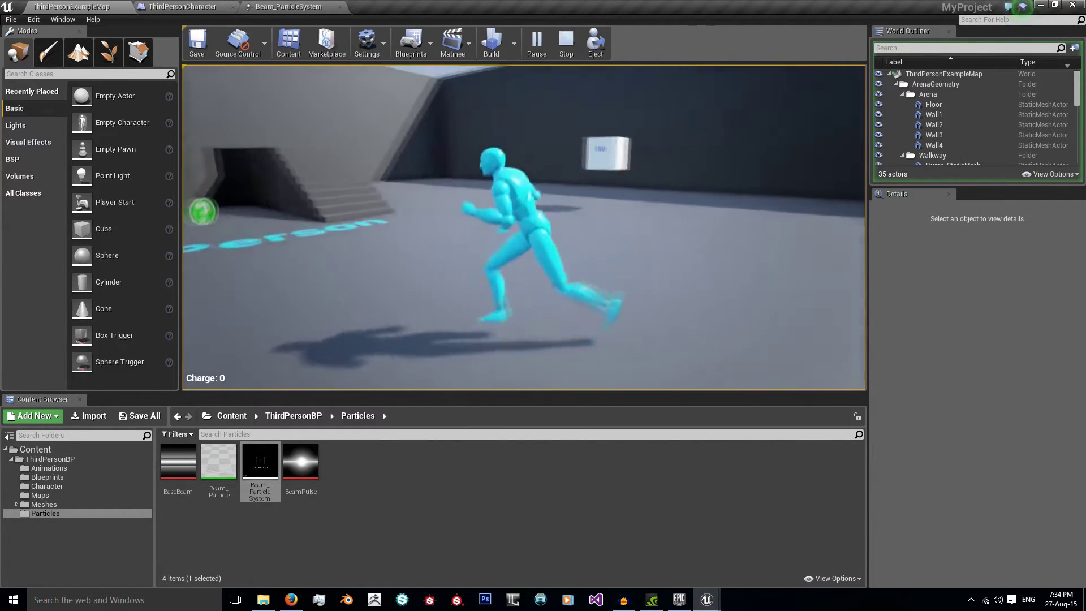
key(w)
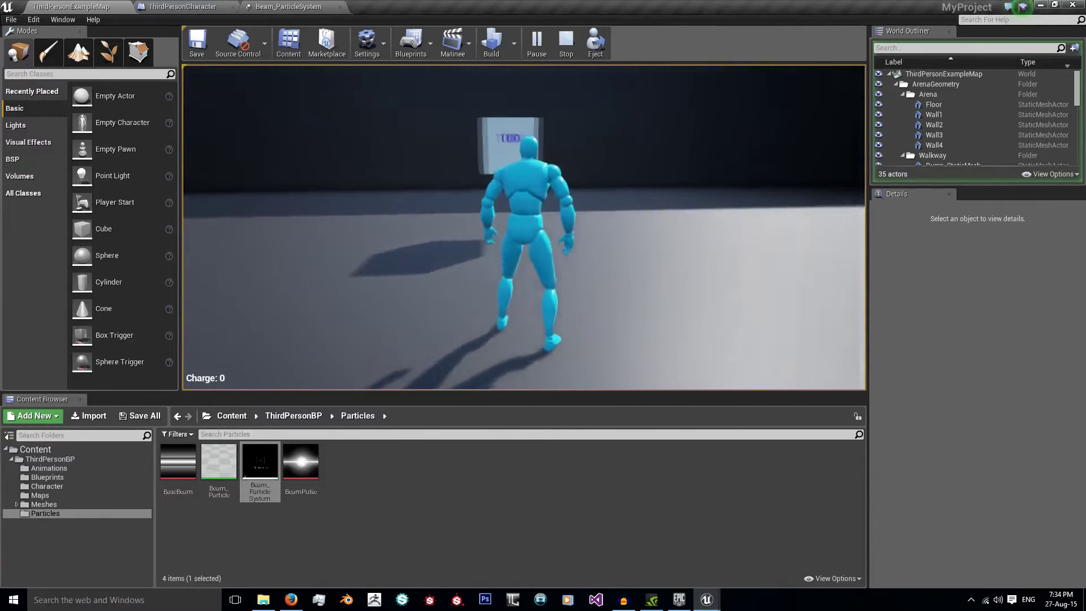
key(f)
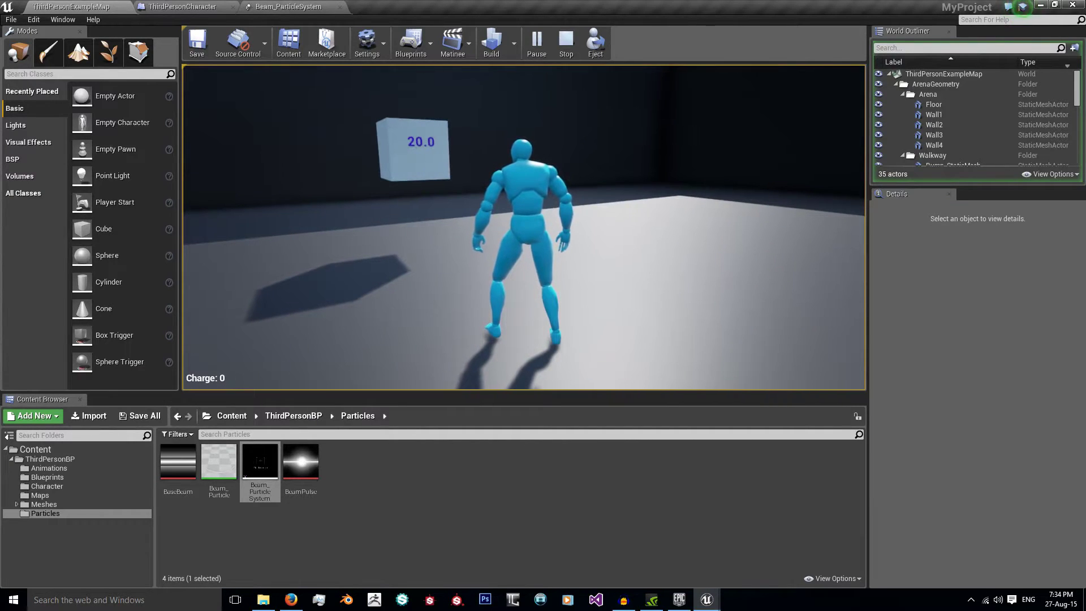
key(d)
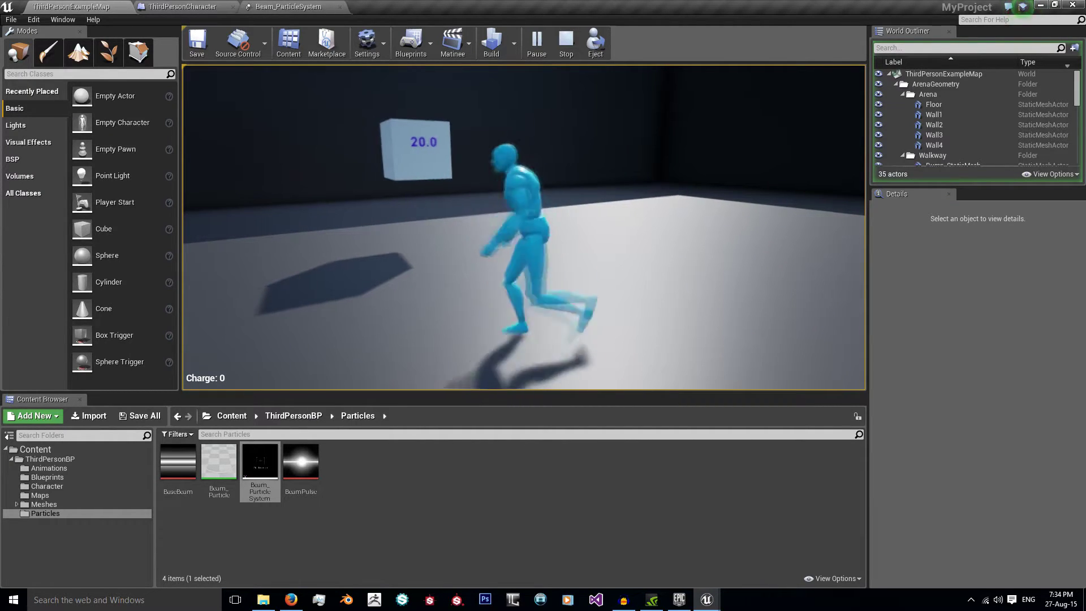
key(w)
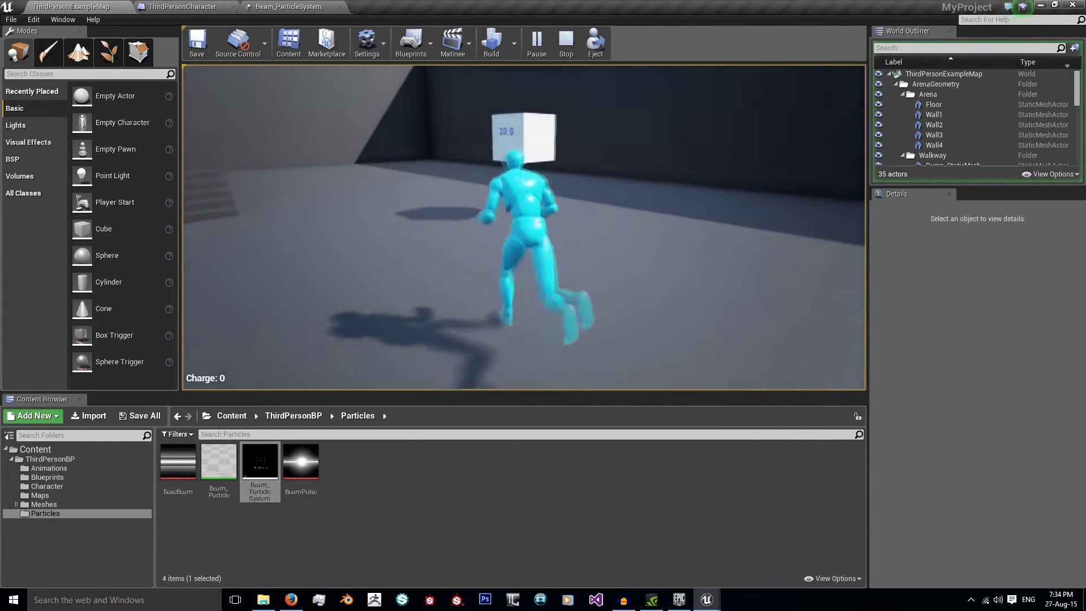
key(f)
key(s)
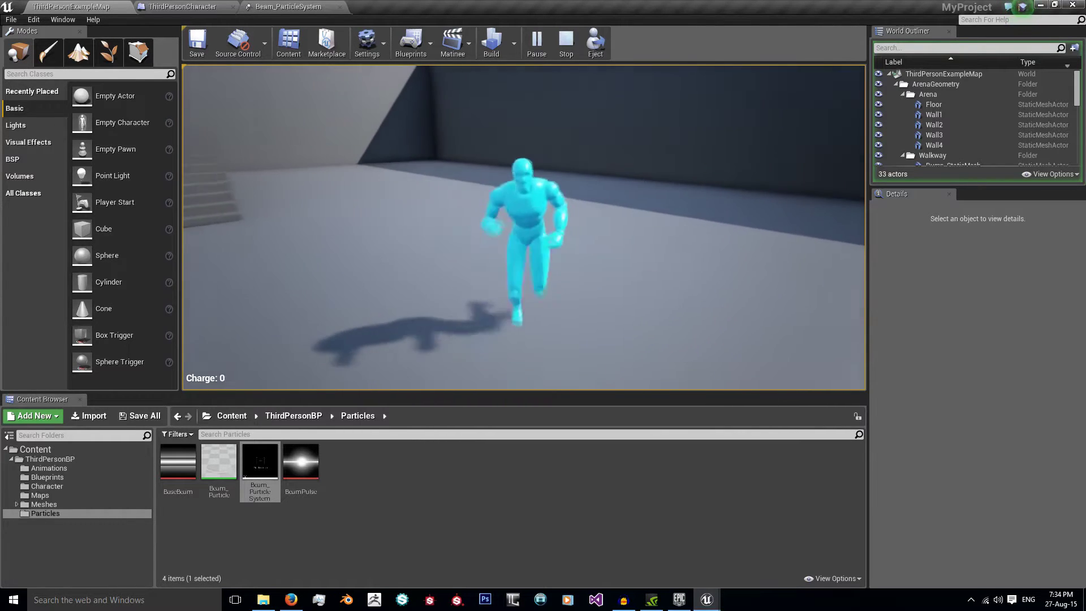
key(d)
key(w)
key(Escape)
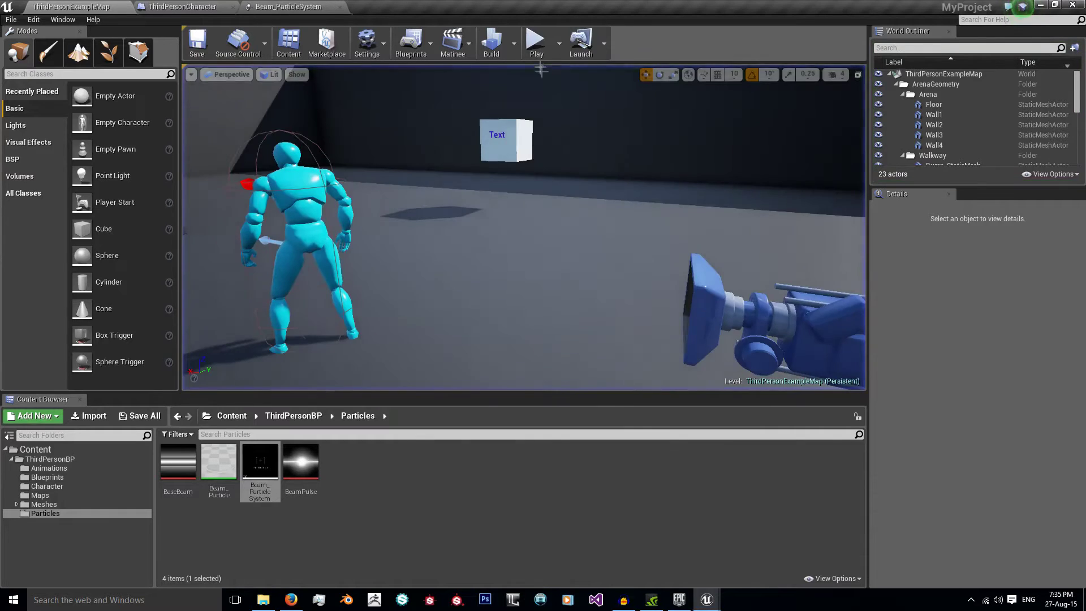
- Restart the play test and fire a beam at the cube to check the damage shown on its label
click(535, 45)
click(532, 147)
key(w)
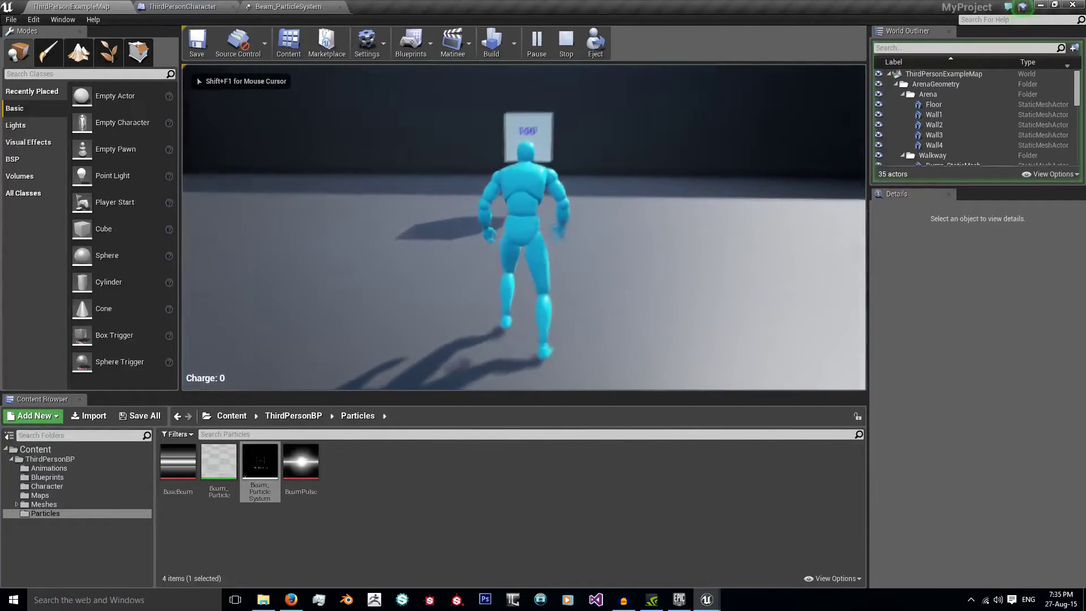
key(f)
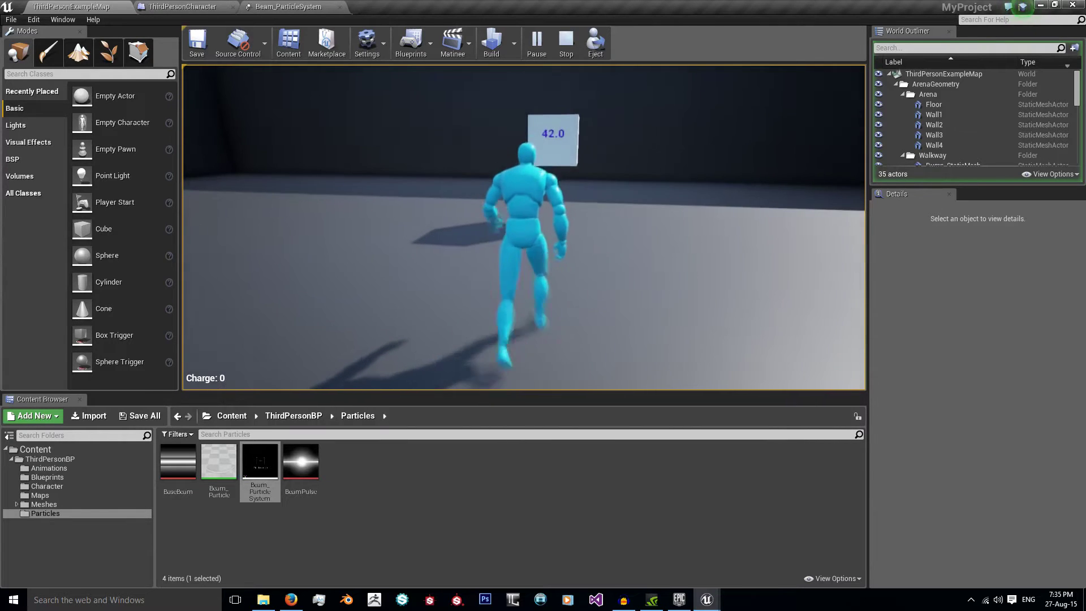
key(d)
key(s)
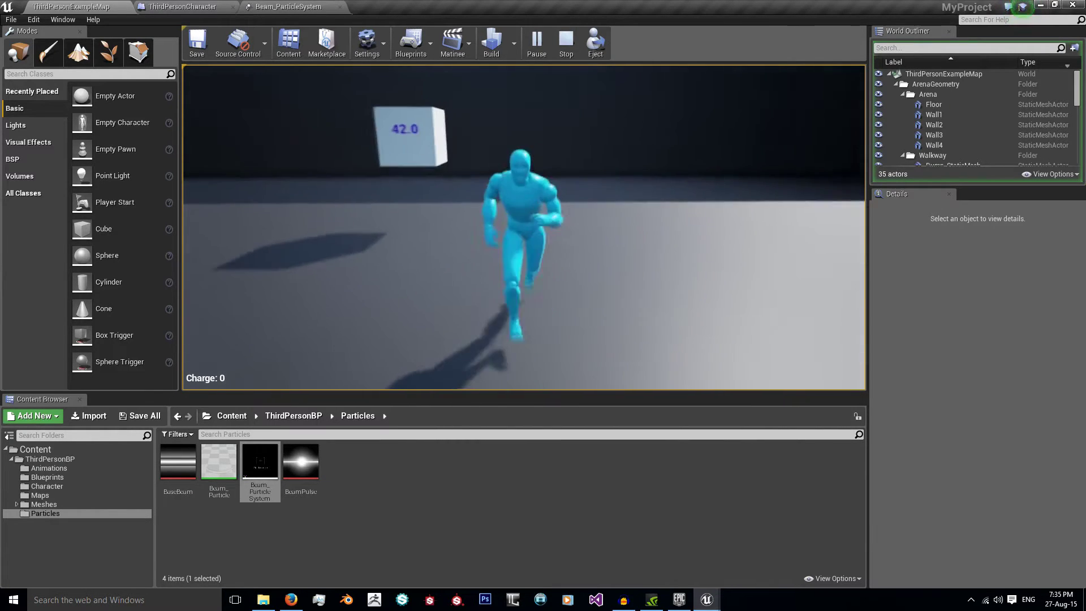
key(a)
key(w)
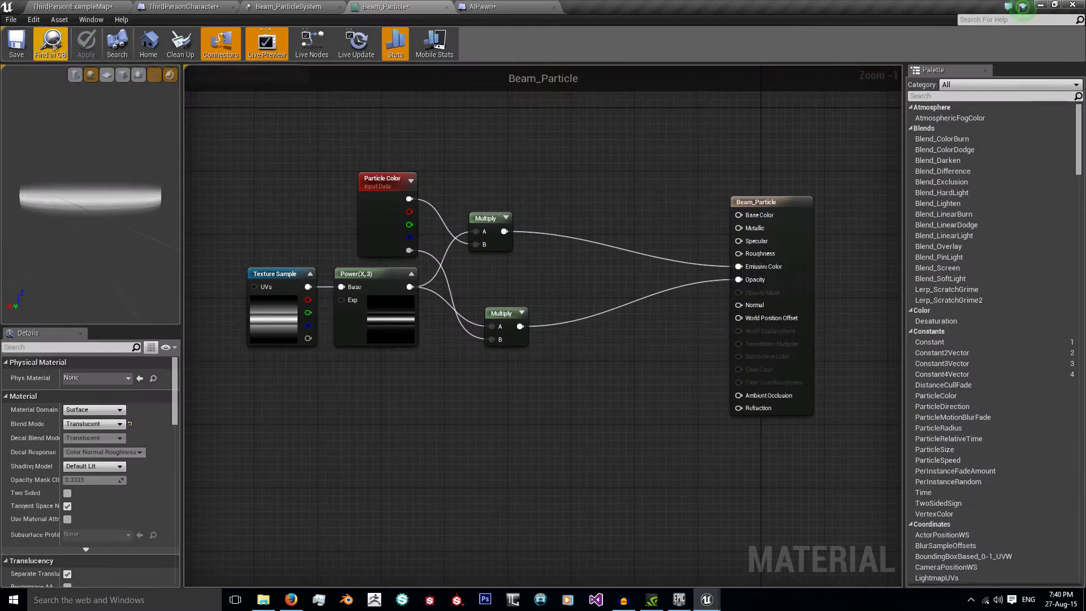
- Save the Beam_Particle material and switch to the ThirdPersonTutorial2 project's editor window
key(ctrl+s)
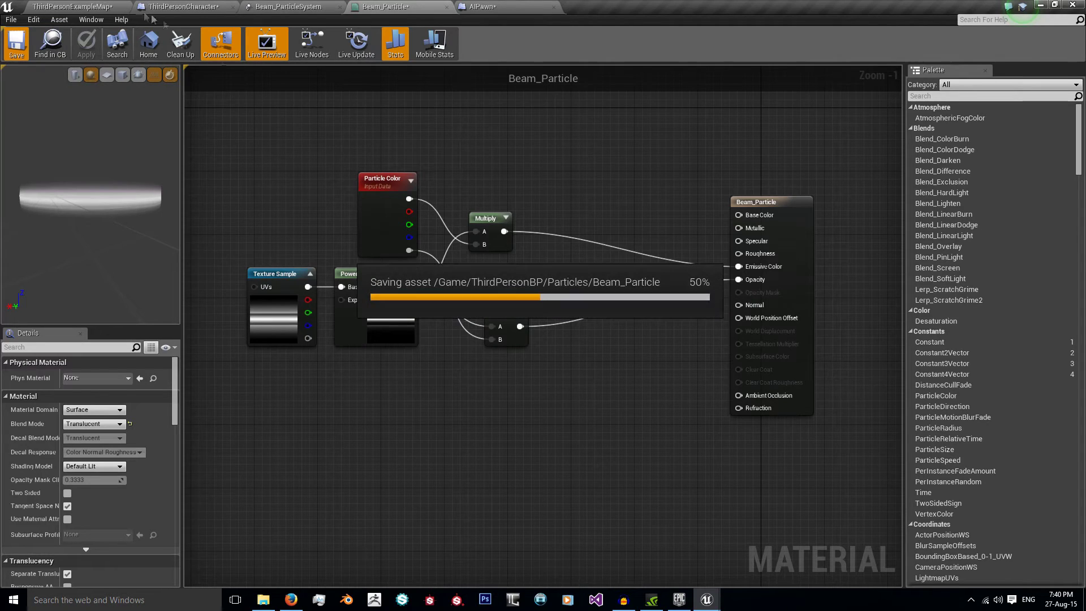
mouse_move(703, 606)
click(767, 548)
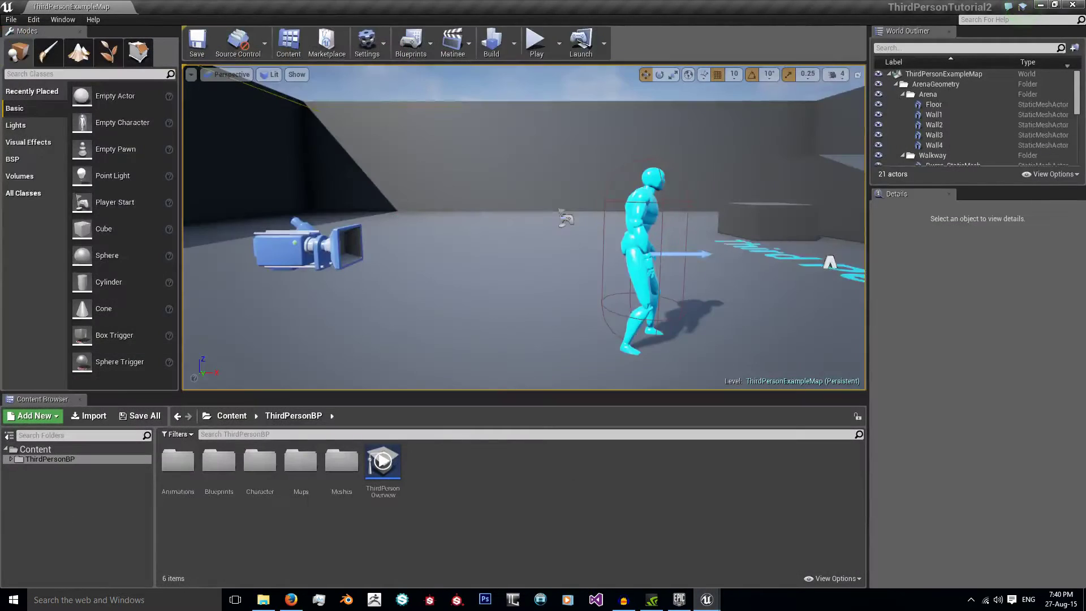
- Create a folder named Particles inside ThirdPersonBP and open it
right_click(459, 499)
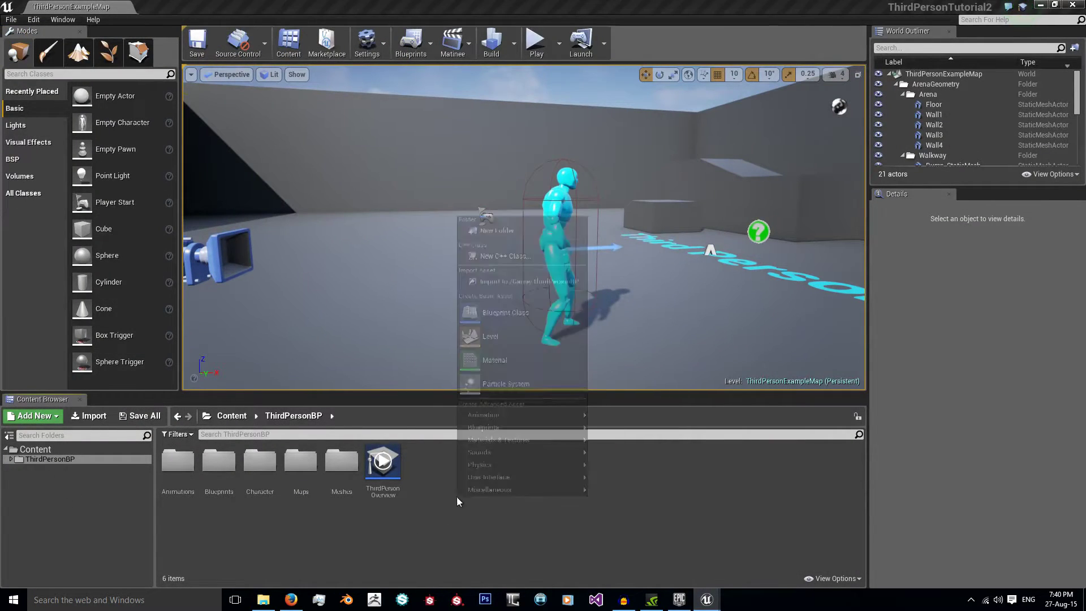
click(487, 230)
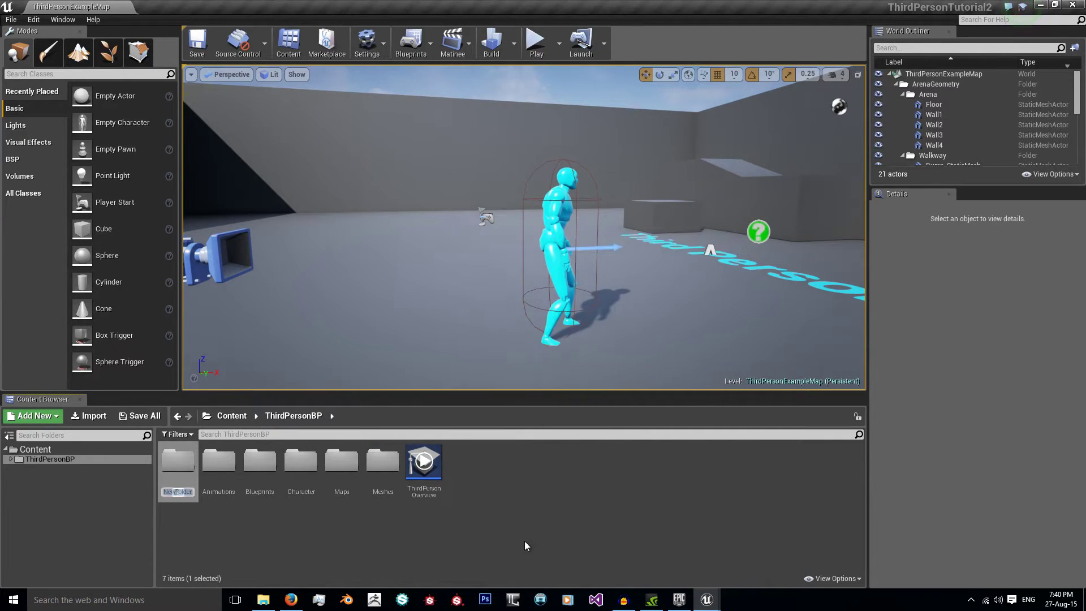
text(Particles)
key(Return)
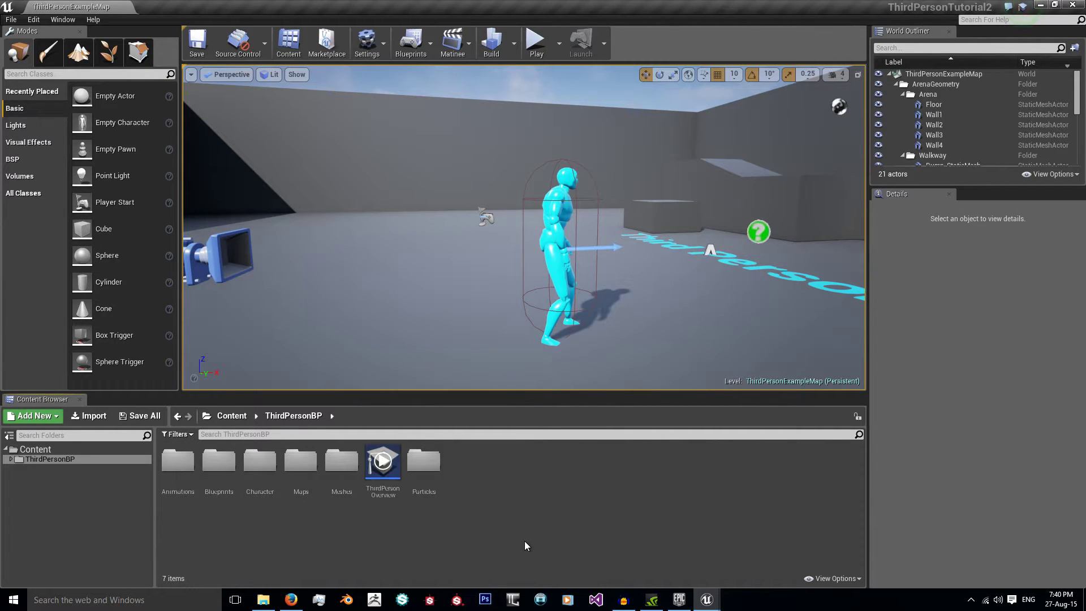
double_click(421, 450)
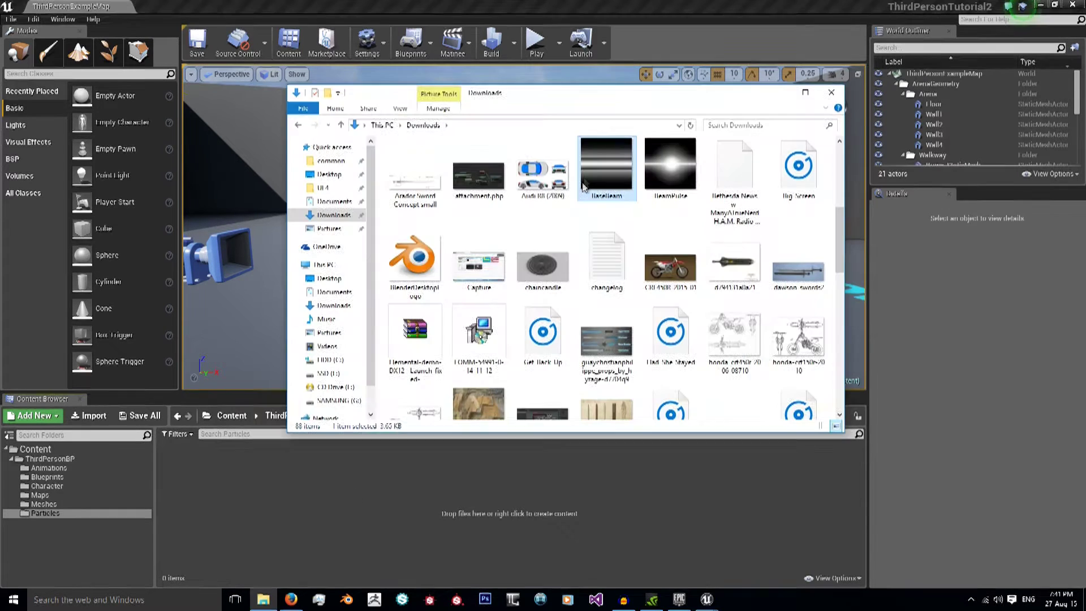
- Import the BaseBeam image from the Downloads folder into the Particles folder
click(606, 167)
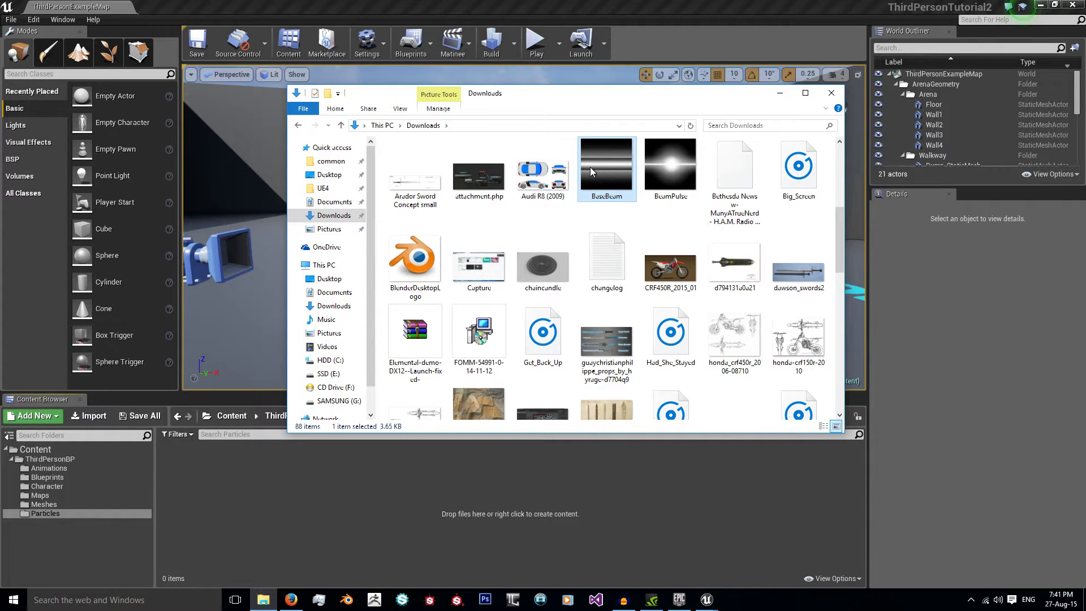
click(91, 416)
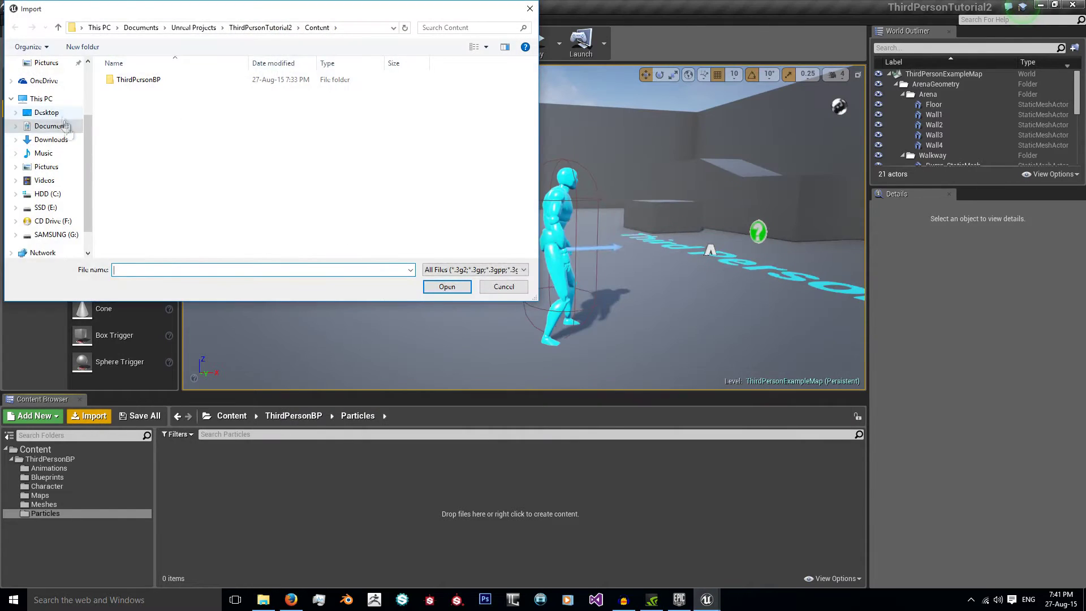
click(51, 140)
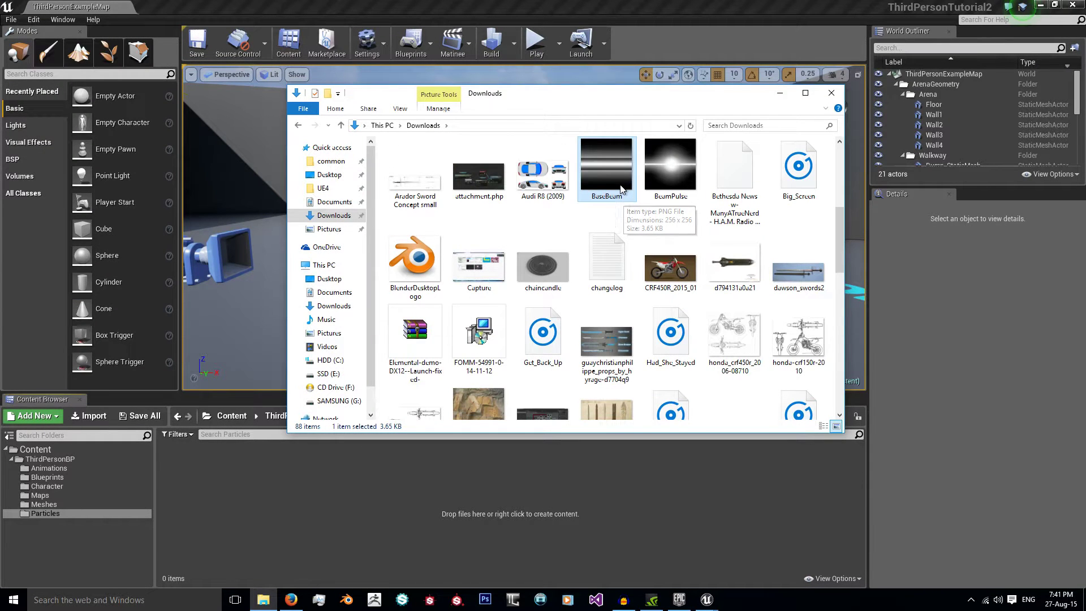
drag(621, 190, 176, 501)
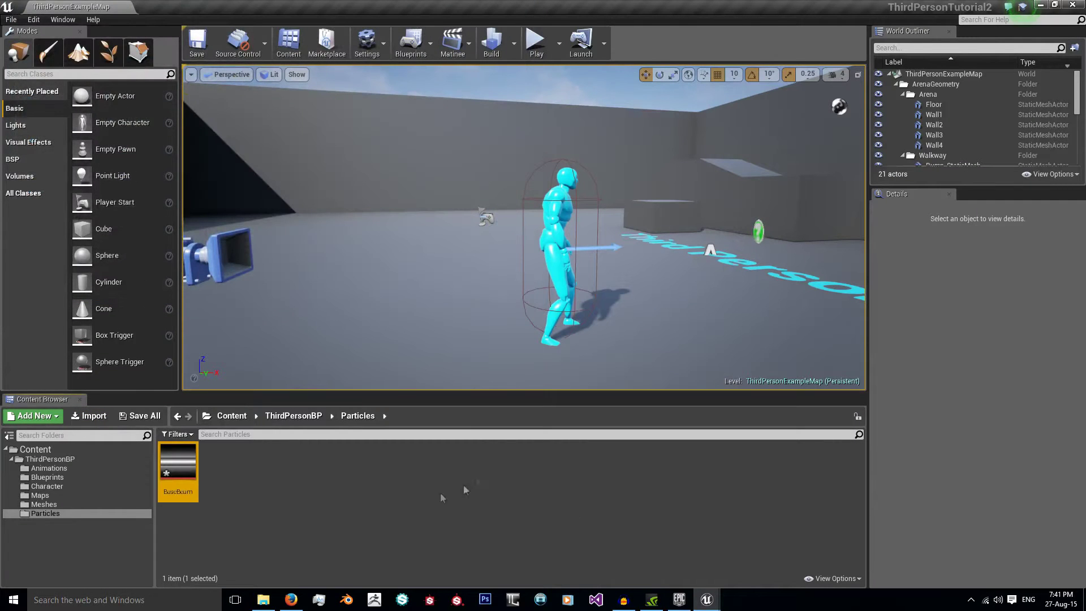
click(303, 499)
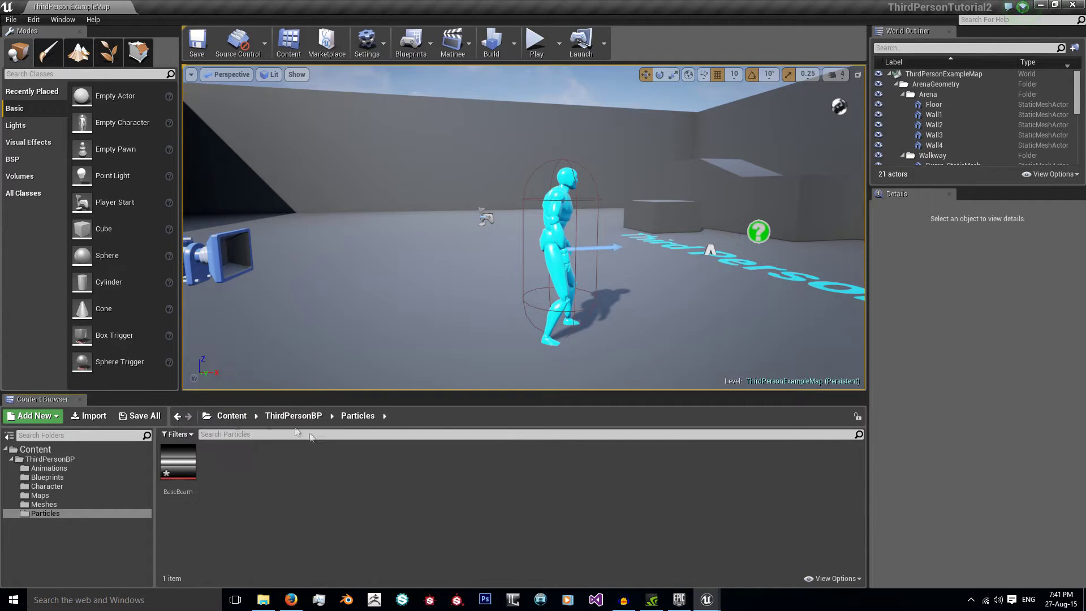
- Create a material named BeamMAT in the Particles folder
right_click(287, 465)
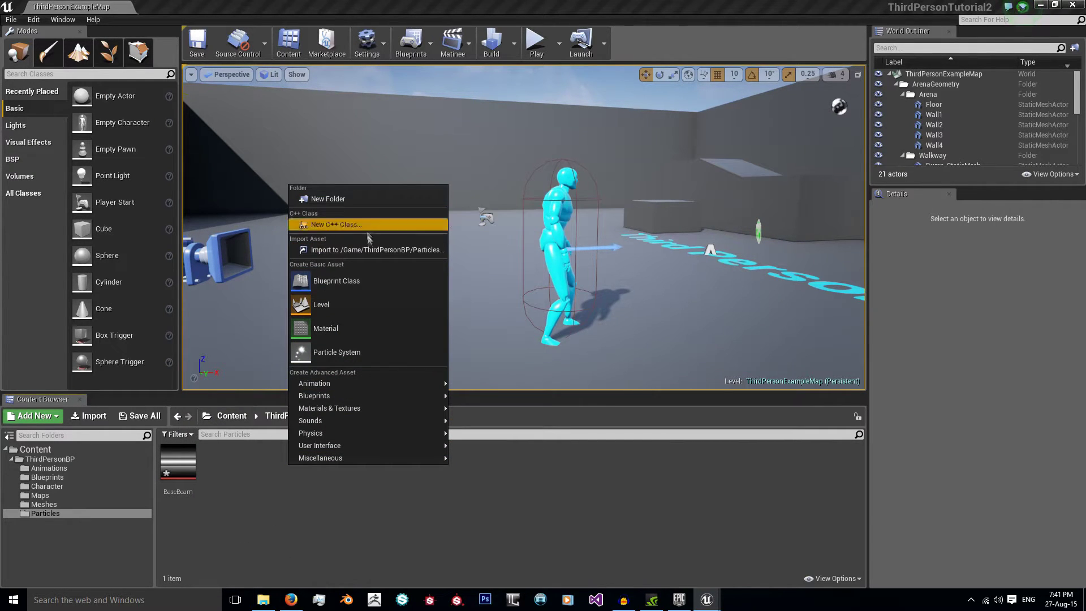
click(351, 335)
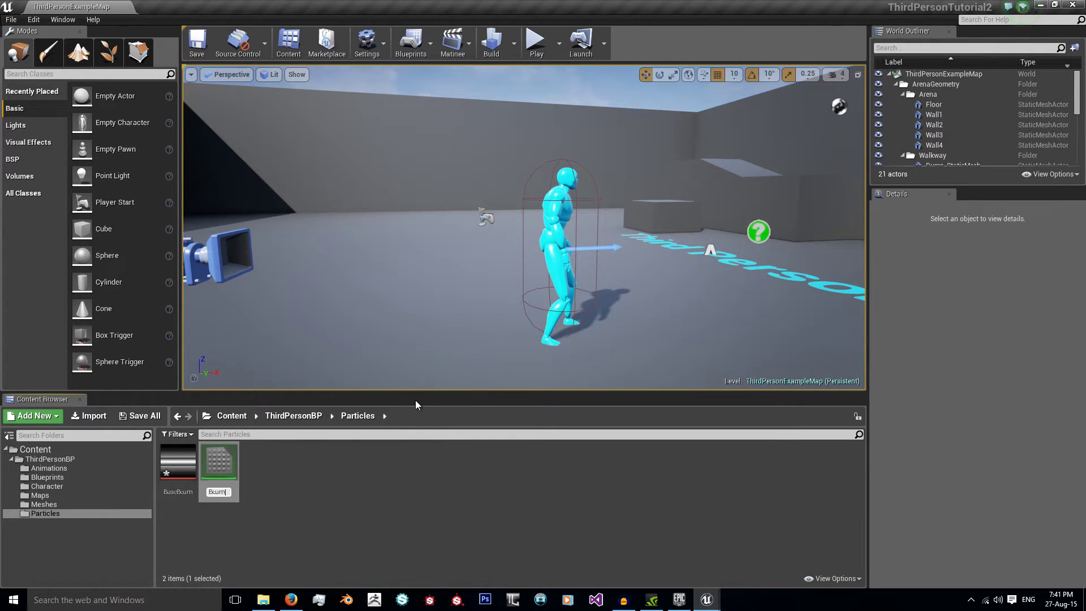
text(BeamMAT)
key(Return)
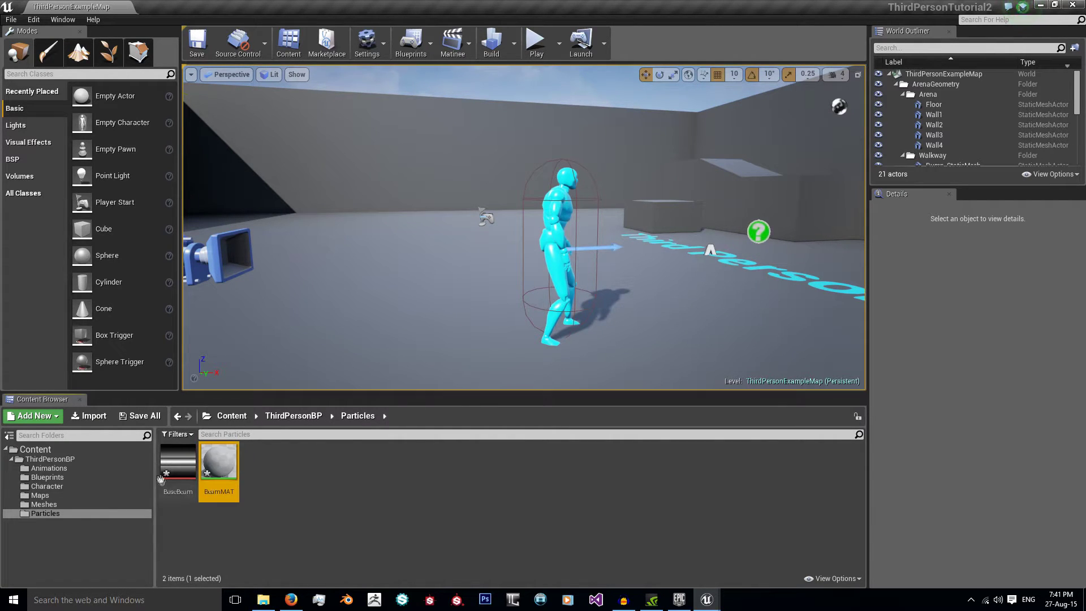
- Open the BeamMAT material and set its blend mode to Translucent
double_click(226, 465)
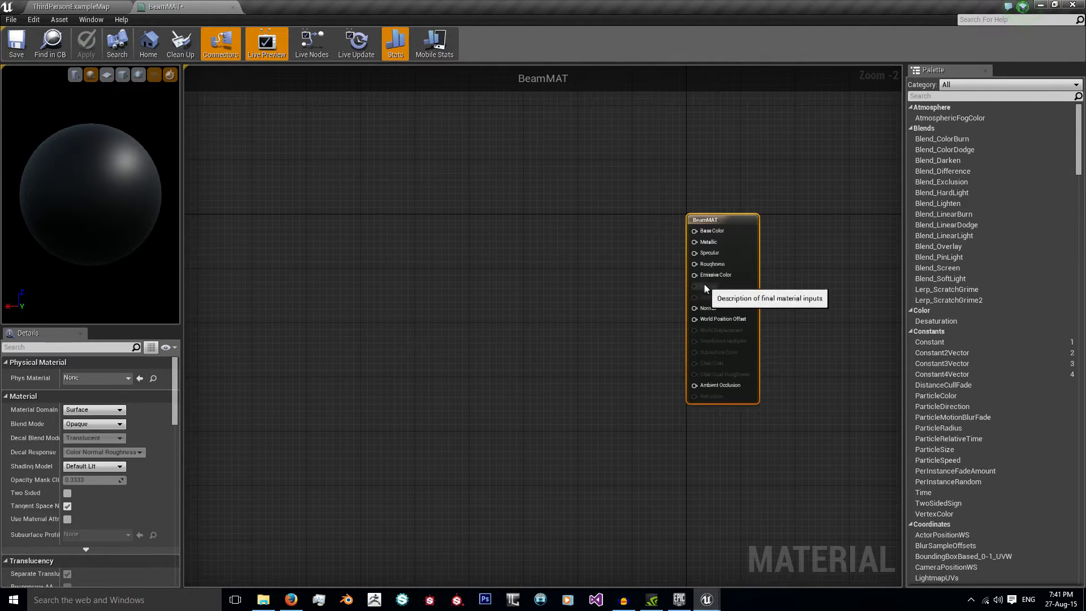
click(115, 422)
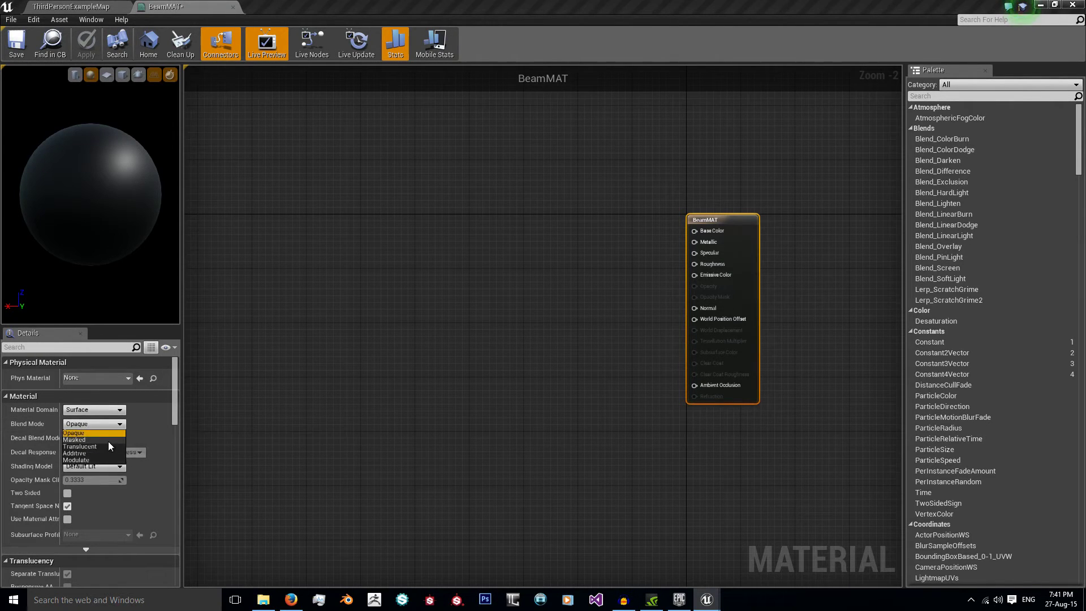
click(103, 445)
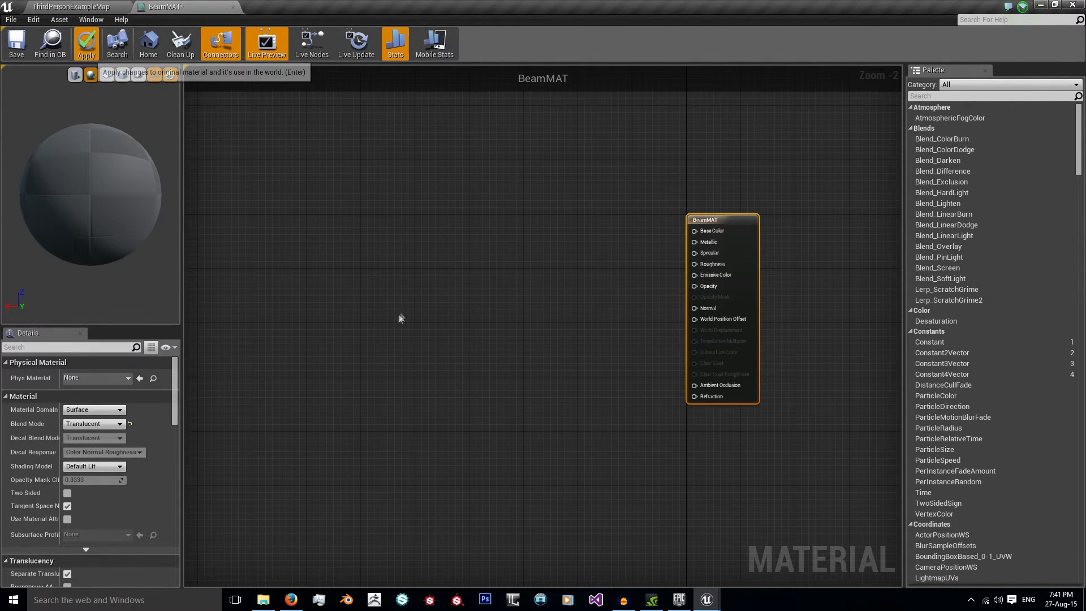
- Add a Texture Sample node well before the material output node and assign the BaseBeam texture to it
right_drag(432, 296, 451, 361)
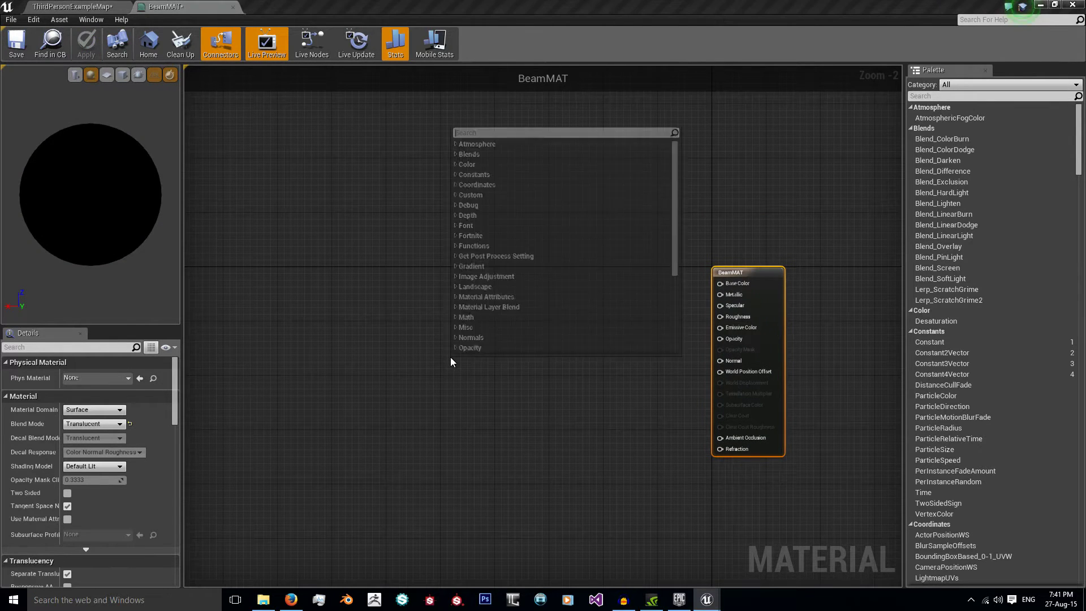
text(texture)
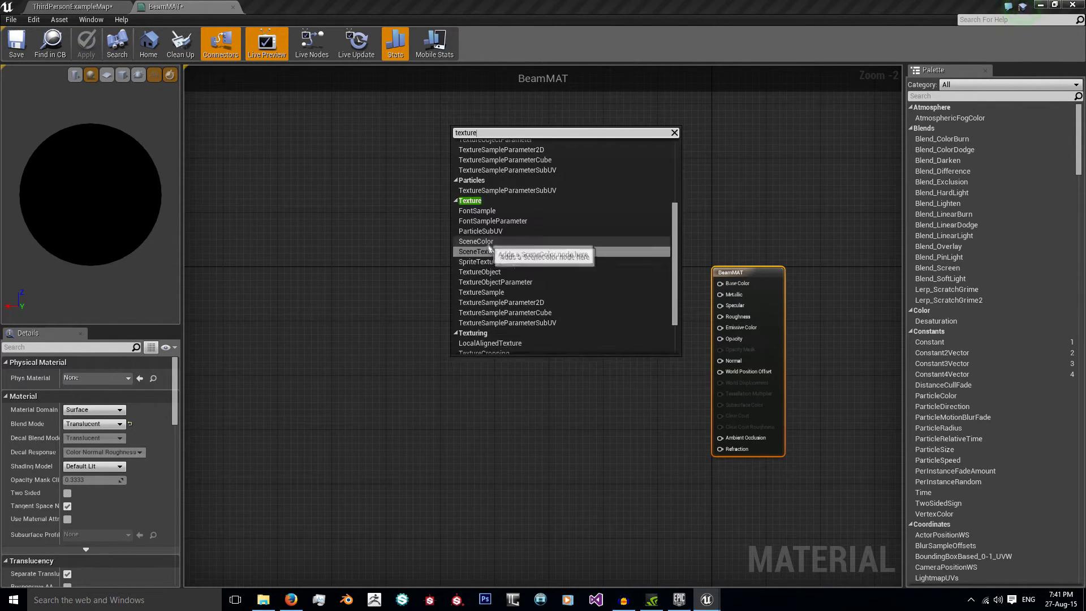
click(481, 292)
drag(499, 382, 346, 373)
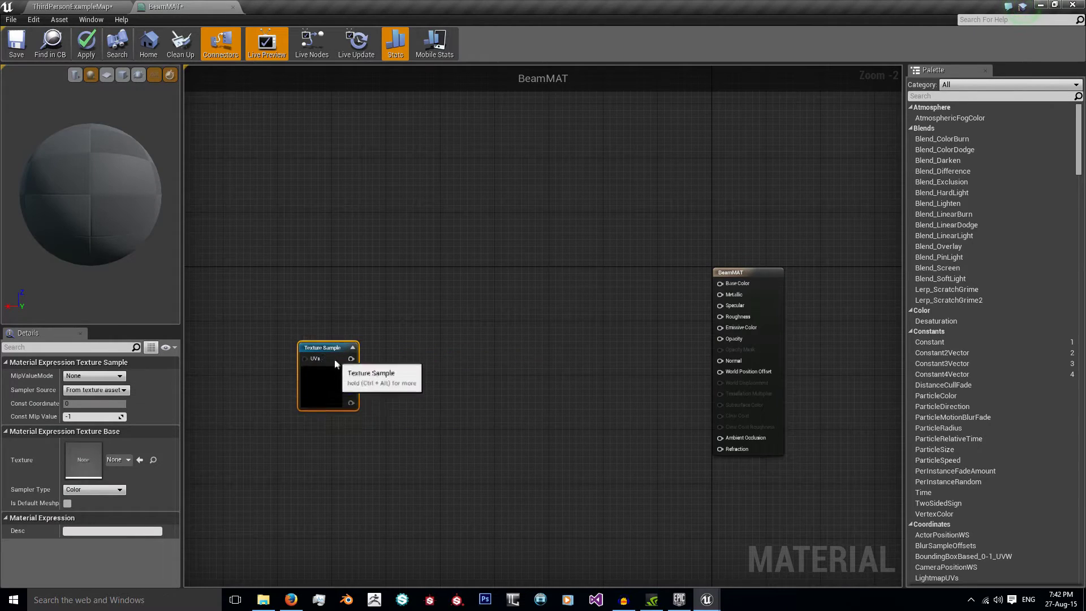
click(118, 459)
click(142, 303)
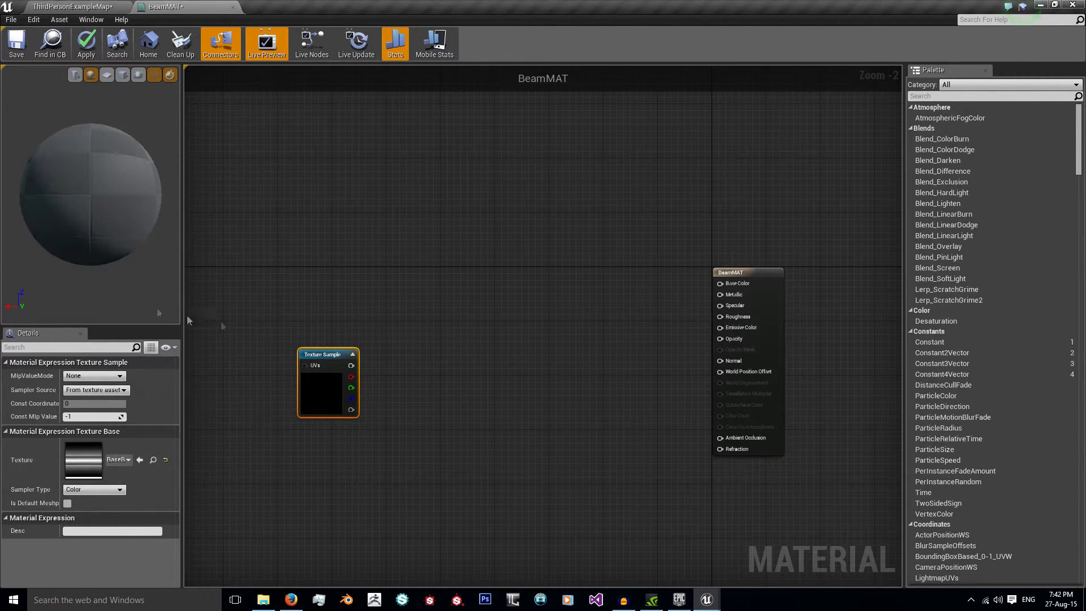
click(295, 316)
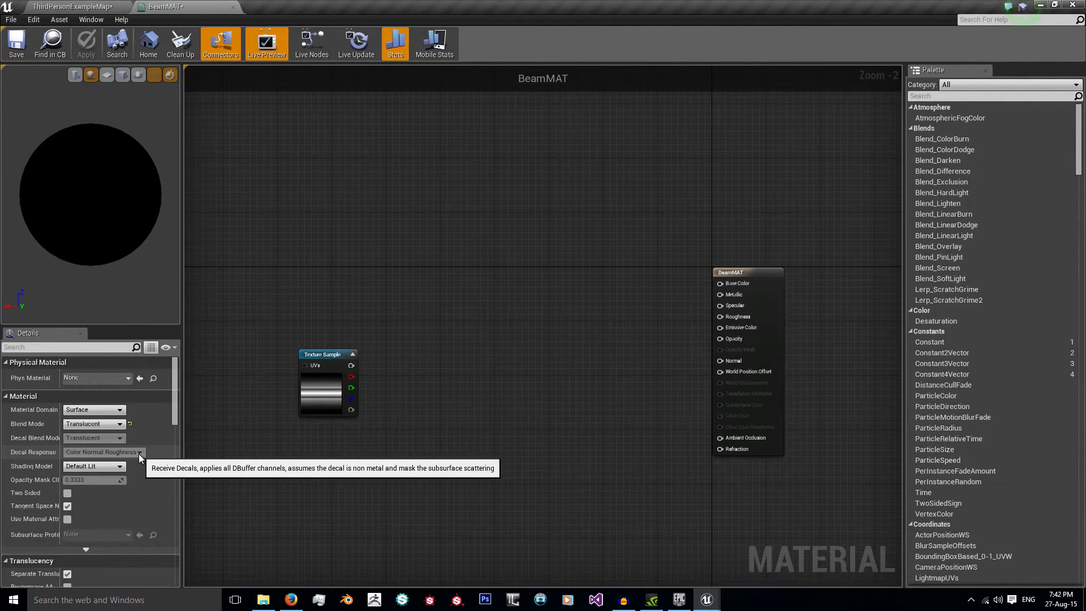
drag(334, 359, 368, 379)
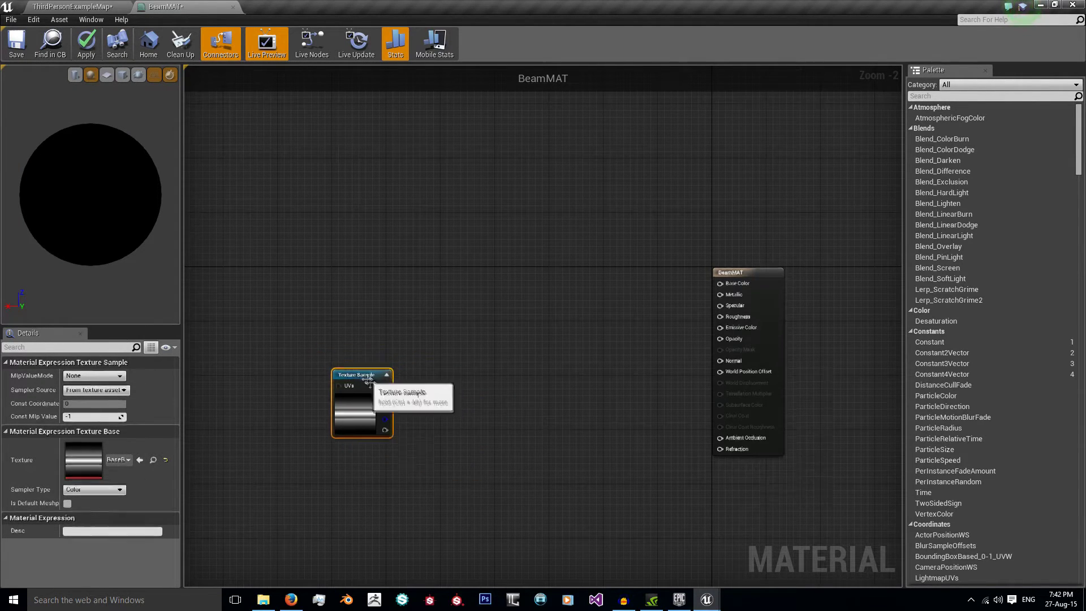
- Add a Power node fed by the Texture Sample's combined color output, align it beside that node and expand its preview
right_drag(367, 379, 402, 389)
click(430, 396)
scroll(430, 403, up, 2)
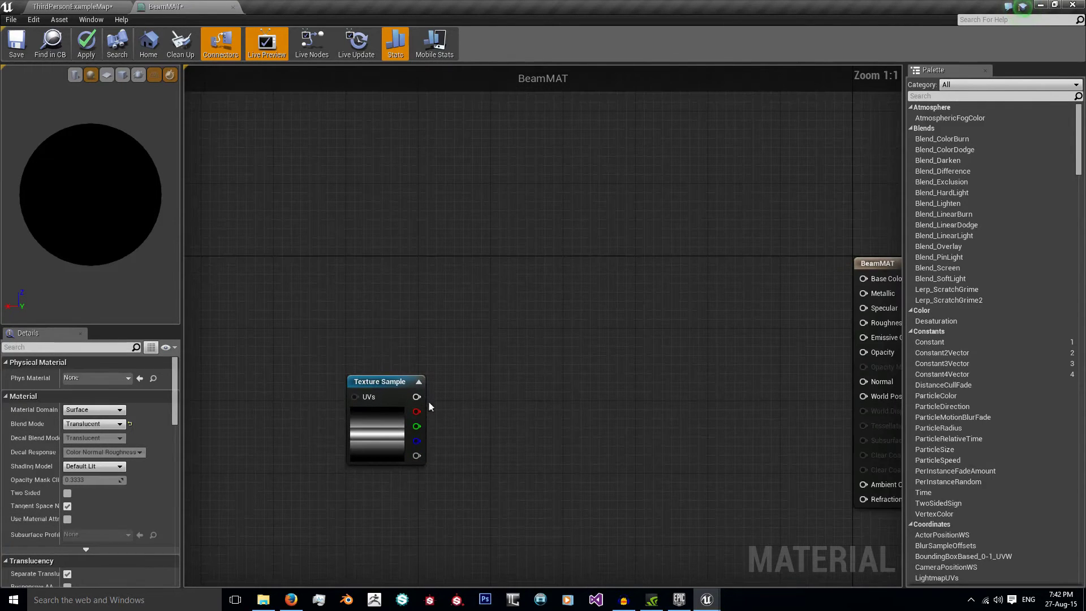
drag(420, 396, 472, 409)
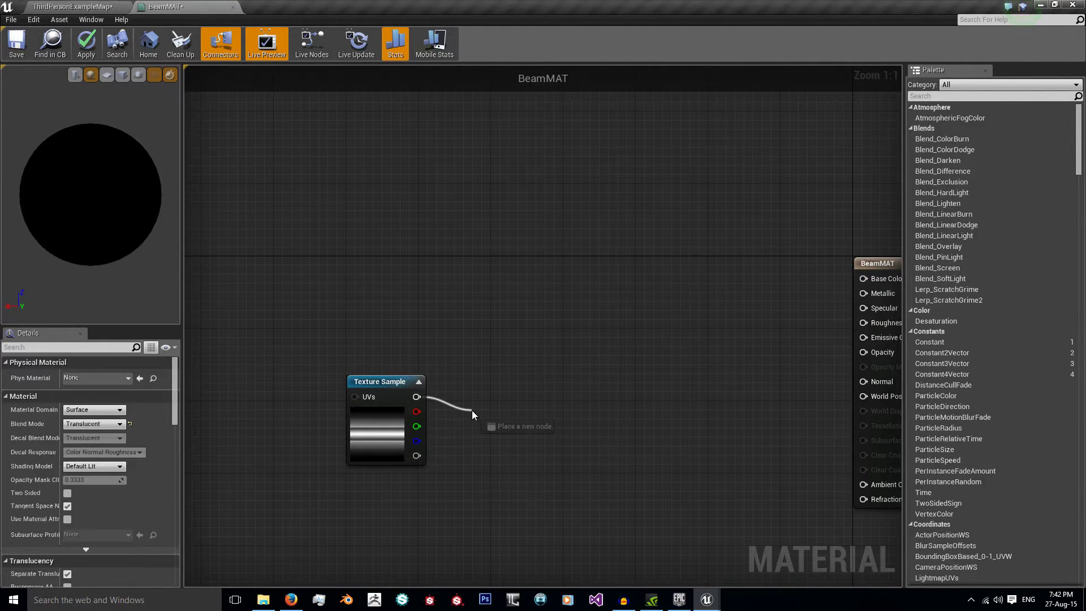
text(multy)
key(BackSpace)
key(BackSpace)
key(BackSpace)
key(BackSpace)
key(BackSpace)
text(power)
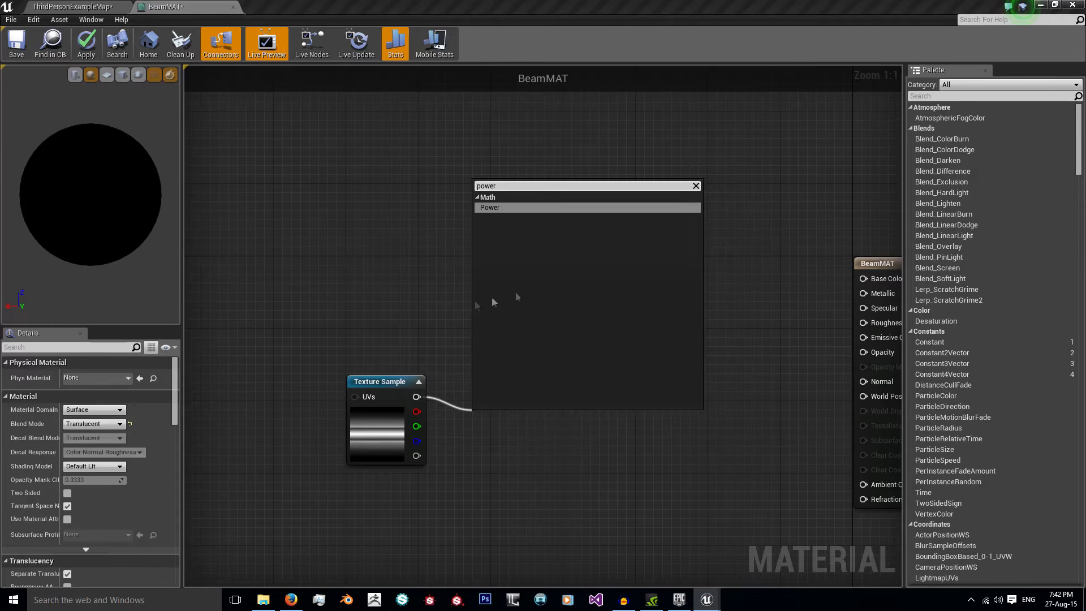
click(507, 207)
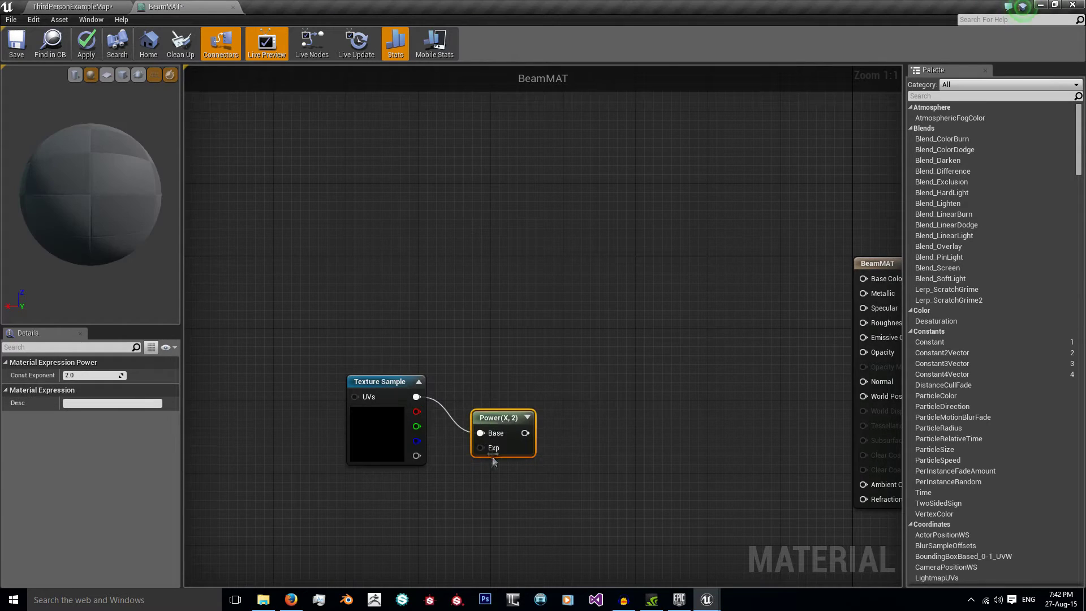
drag(507, 420, 509, 383)
click(529, 383)
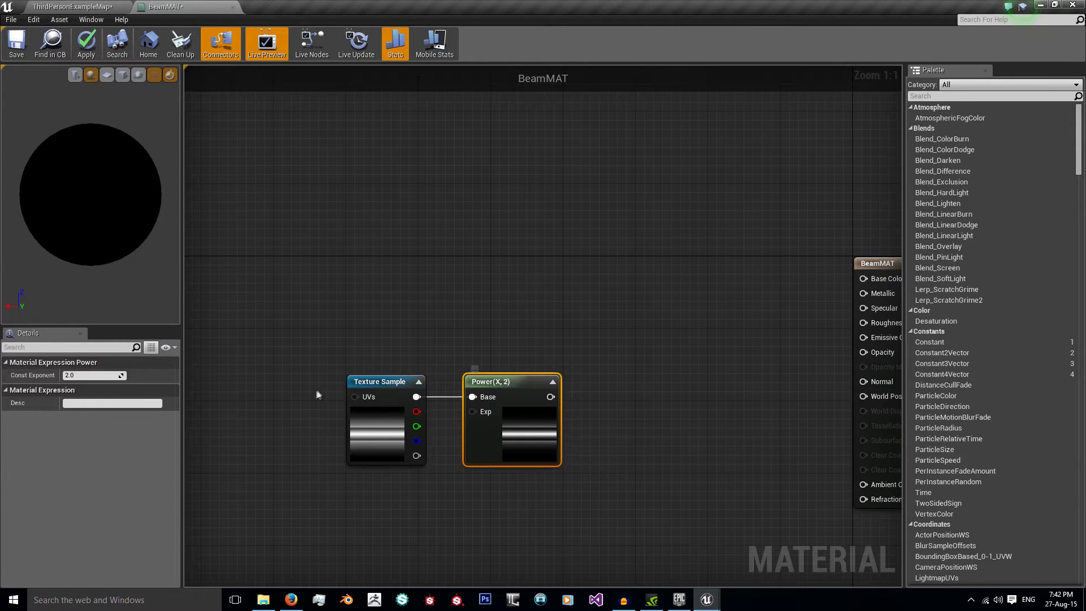
- Set the Power node's constant exponent to 3
click(85, 375)
text(3)
key(Return)
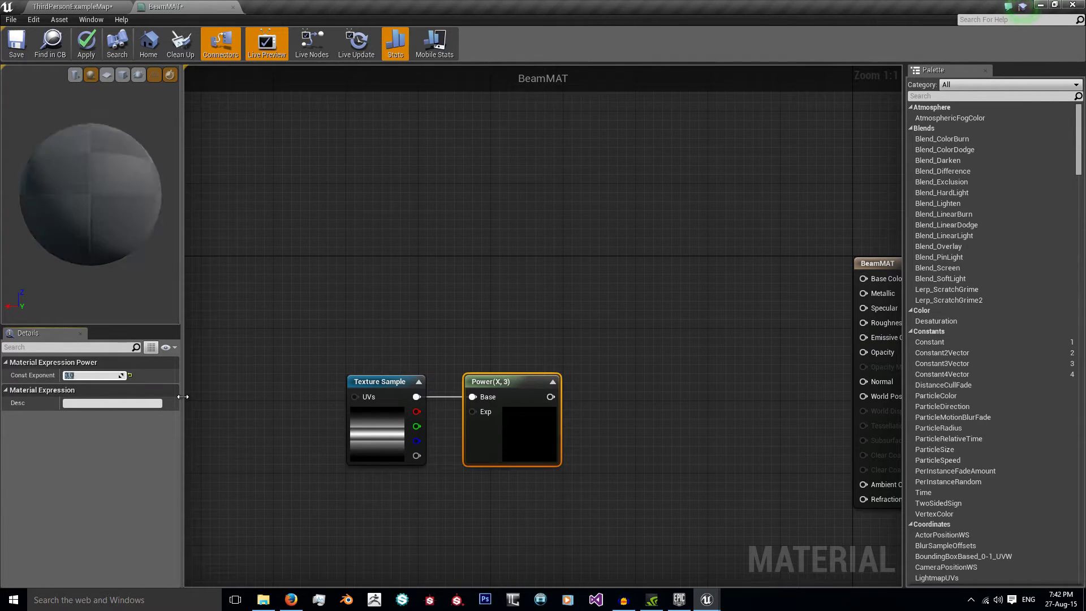
click(84, 365)
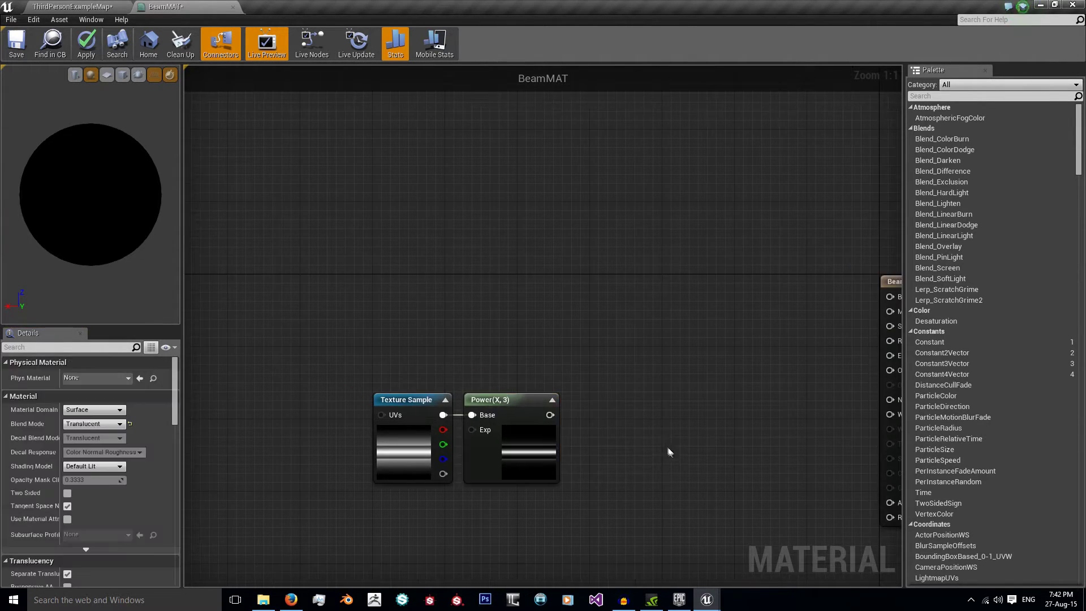
- Add two Multiply nodes, one above the other, and connect the Power output to the A input of both
click(646, 426)
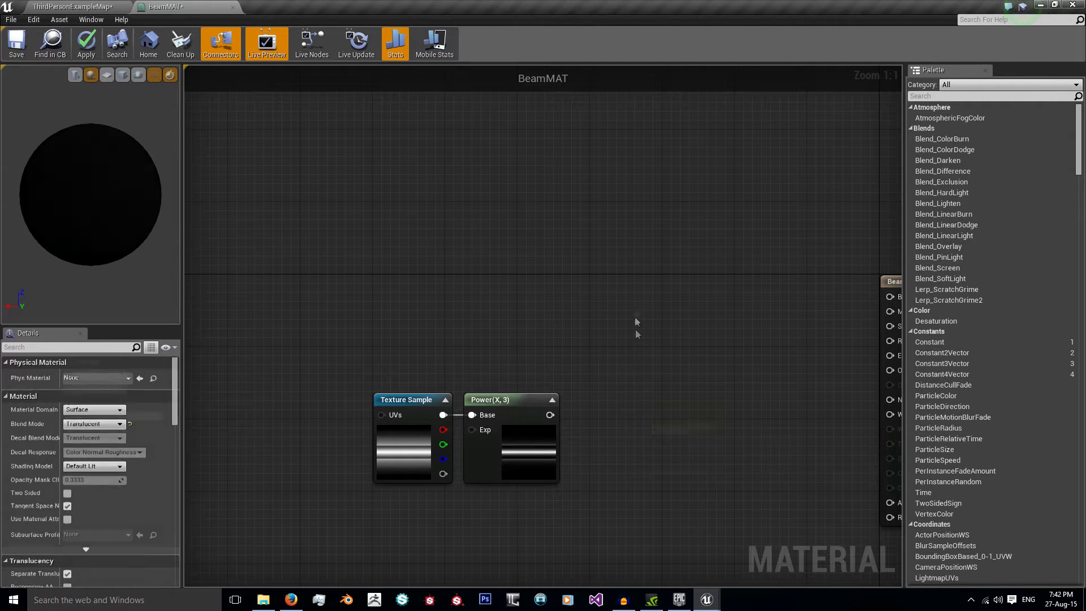
click(656, 276)
mouse_move(681, 287)
mouse_down()
mouse_move(675, 279)
mouse_move(684, 278)
mouse_up()
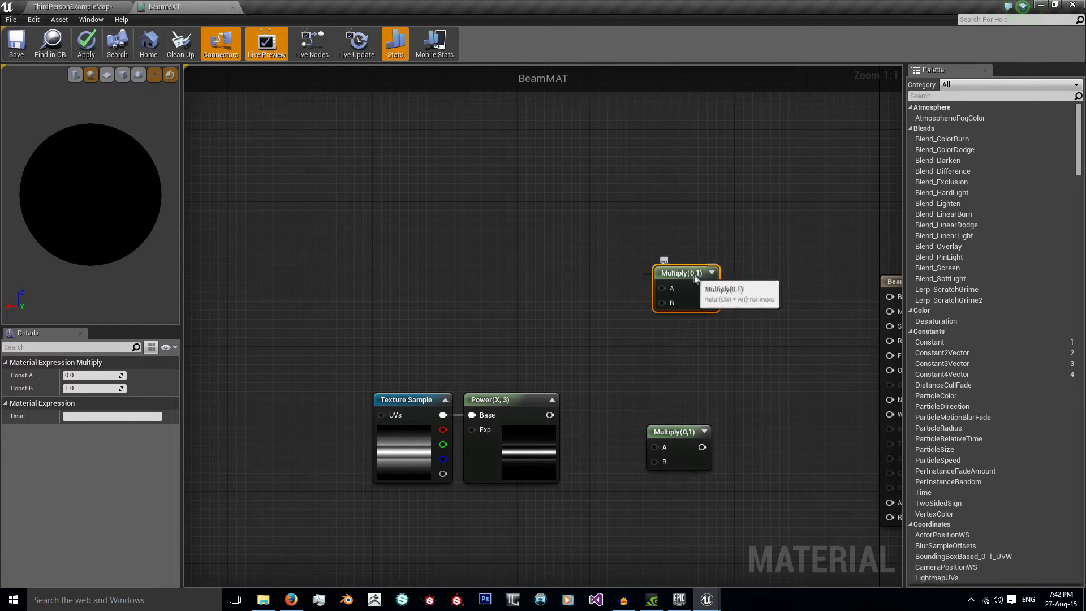
click(631, 334)
drag(549, 414, 672, 247)
click(601, 252)
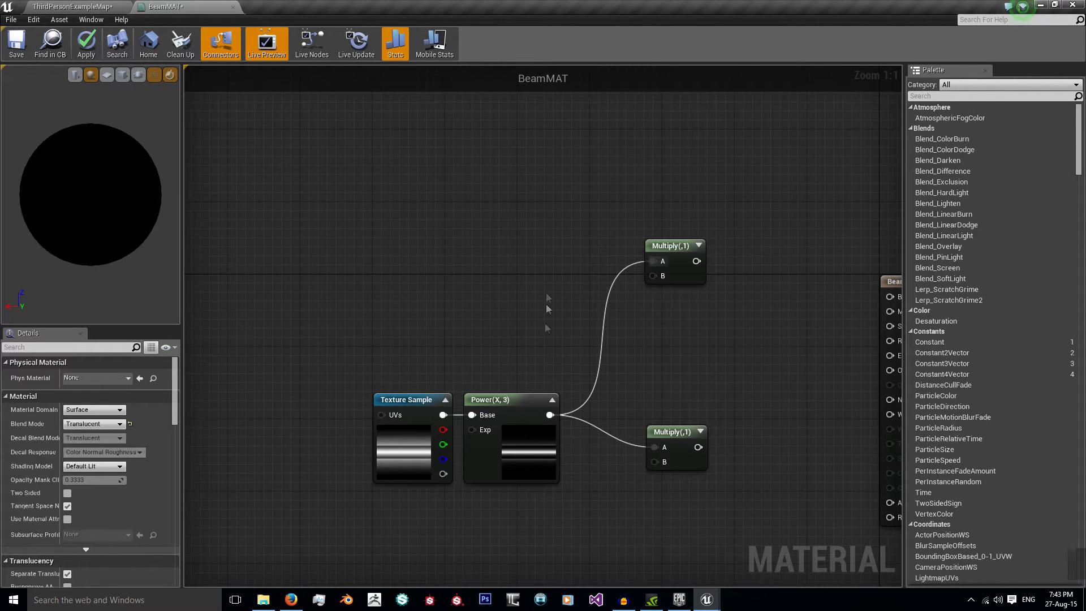
- Add a Particle Color node, connect its color output to the upper Multiply's B input, and route that Multiply to Emissive Color
right_drag(528, 280, 504, 317)
right_click(498, 341)
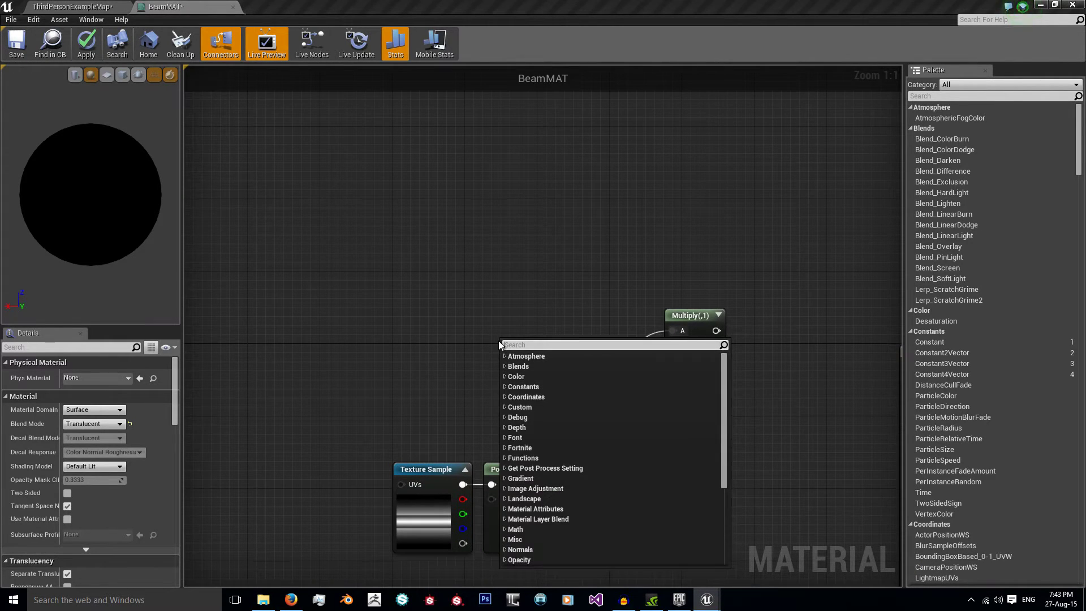
text(particle)
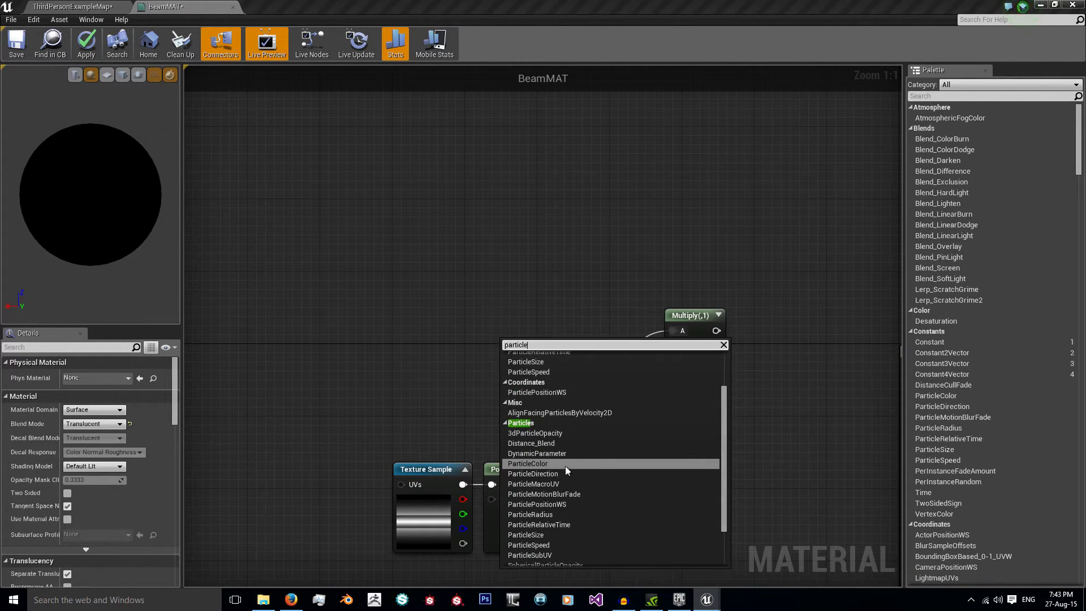
click(565, 464)
drag(559, 366, 677, 348)
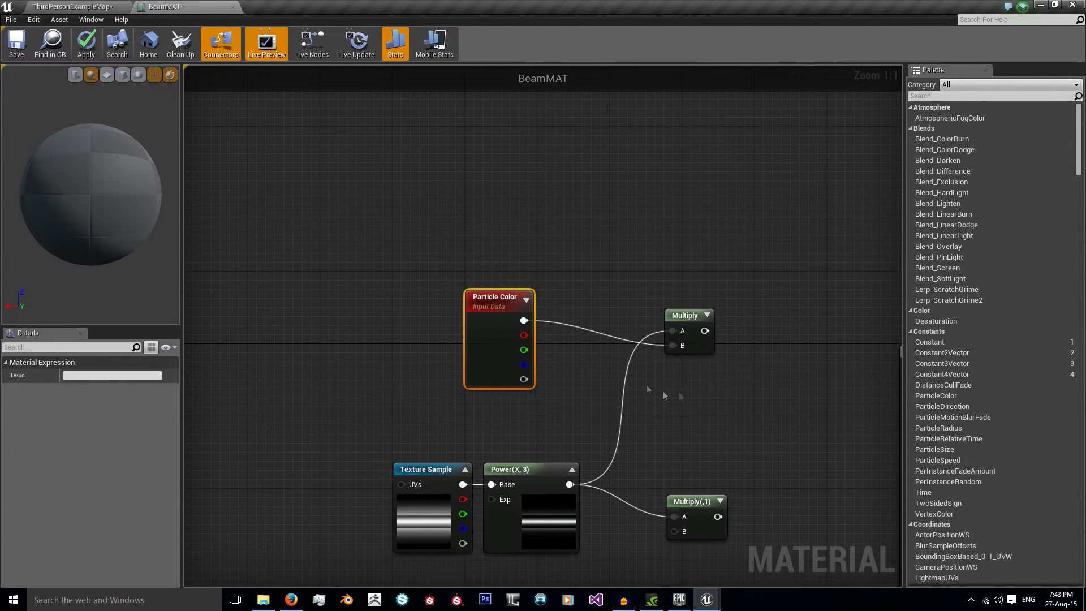
right_drag(665, 396, 493, 317)
drag(535, 251, 745, 351)
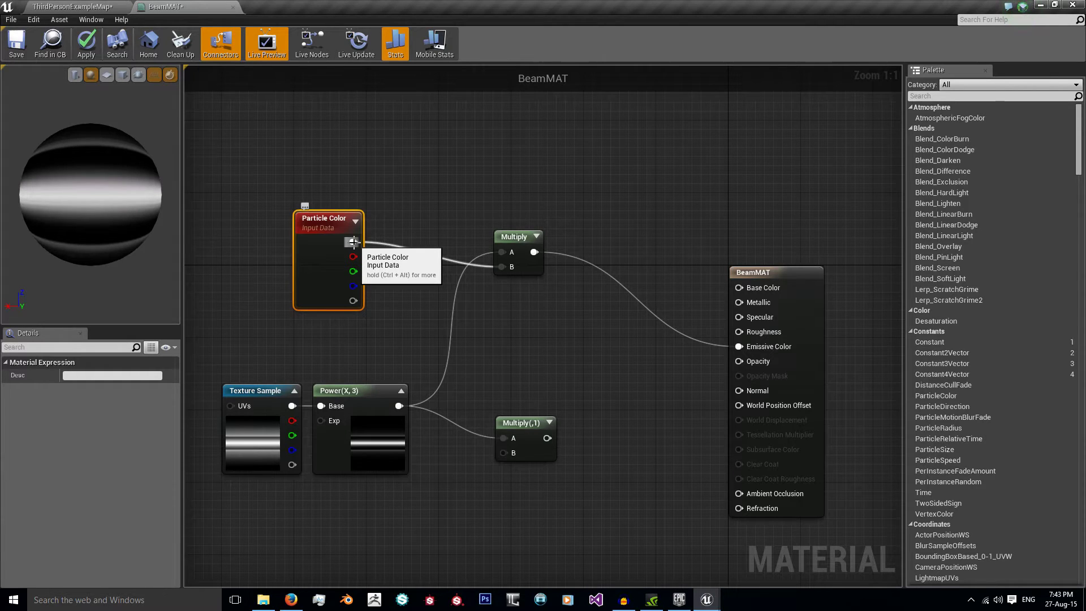
- Connect Particle Color's alpha output to the lower Multiply's B input and route that Multiply to Opacity
click(343, 416)
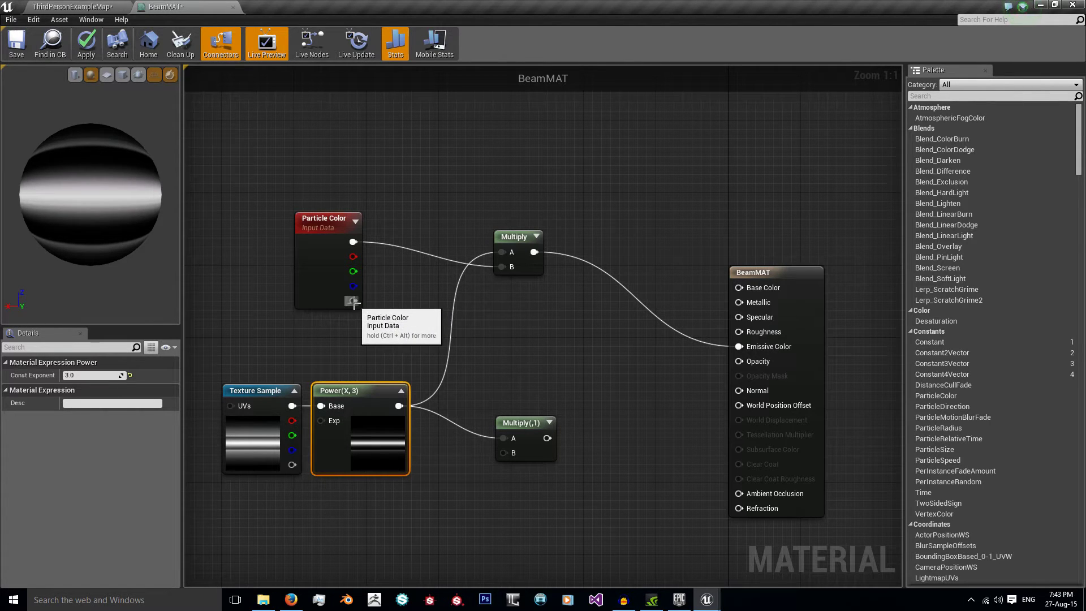
drag(353, 300, 506, 427)
click(495, 387)
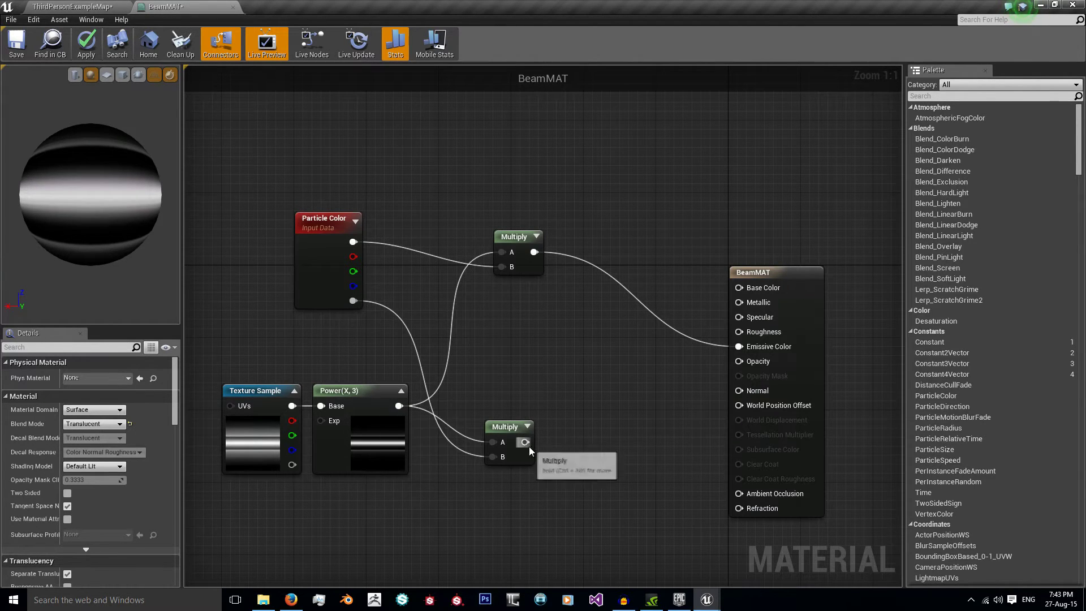
drag(525, 442, 739, 361)
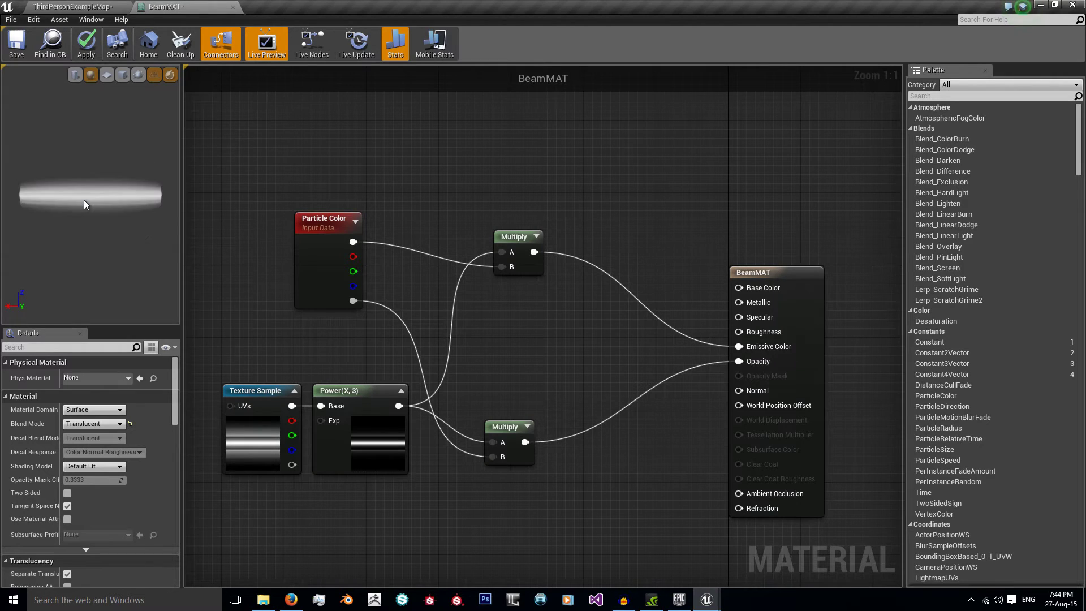
- Inspect the beam on the preview sphere from other angles and apply the changes to BeamMAT
drag(86, 205, 192, 207)
drag(122, 243, 104, 142)
click(87, 44)
- Tidy the material graph by moving the Particle Color node and both Multiply nodes into a neater arrangement
right_drag(365, 310, 442, 290)
drag(406, 218, 450, 261)
drag(604, 217, 595, 243)
click(591, 339)
click(590, 402)
drag(591, 403, 582, 415)
click(566, 339)
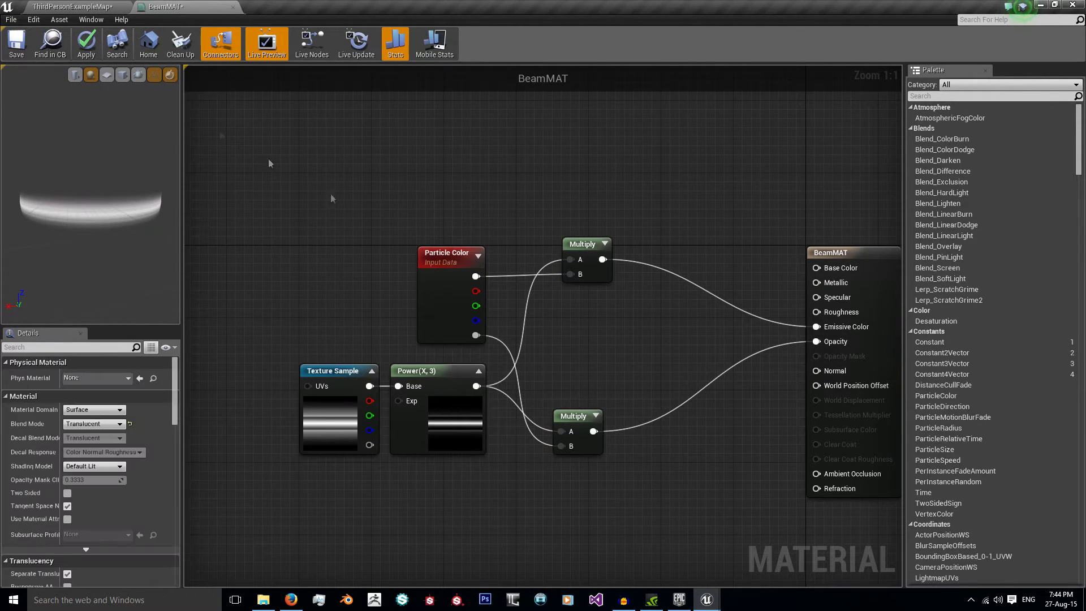
- Return to the level editor and create a particle system named BeamPS in the Particles folder
click(73, 6)
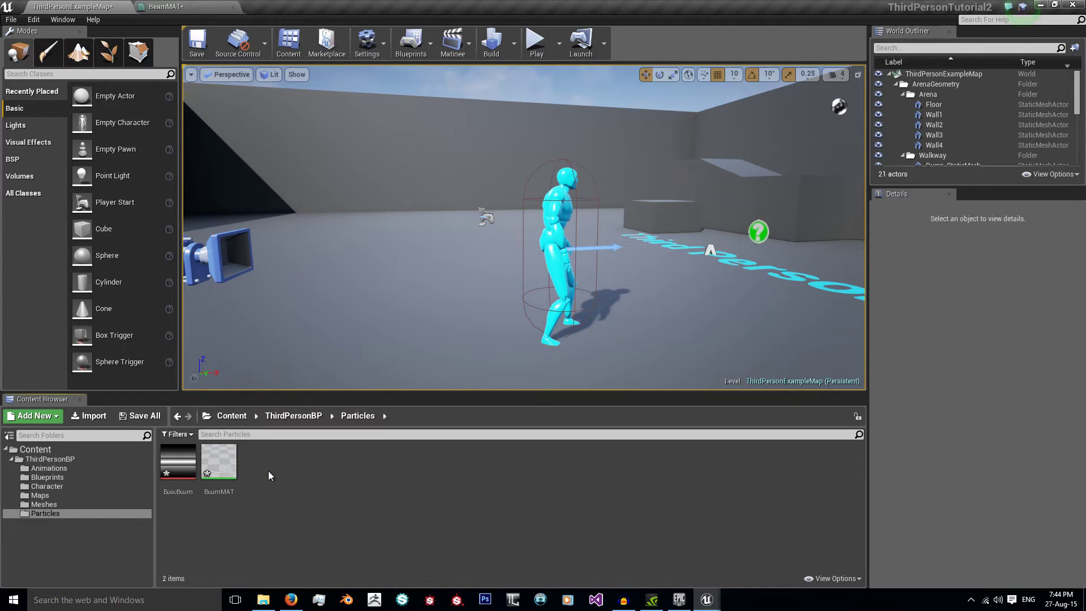
right_click(268, 471)
click(333, 351)
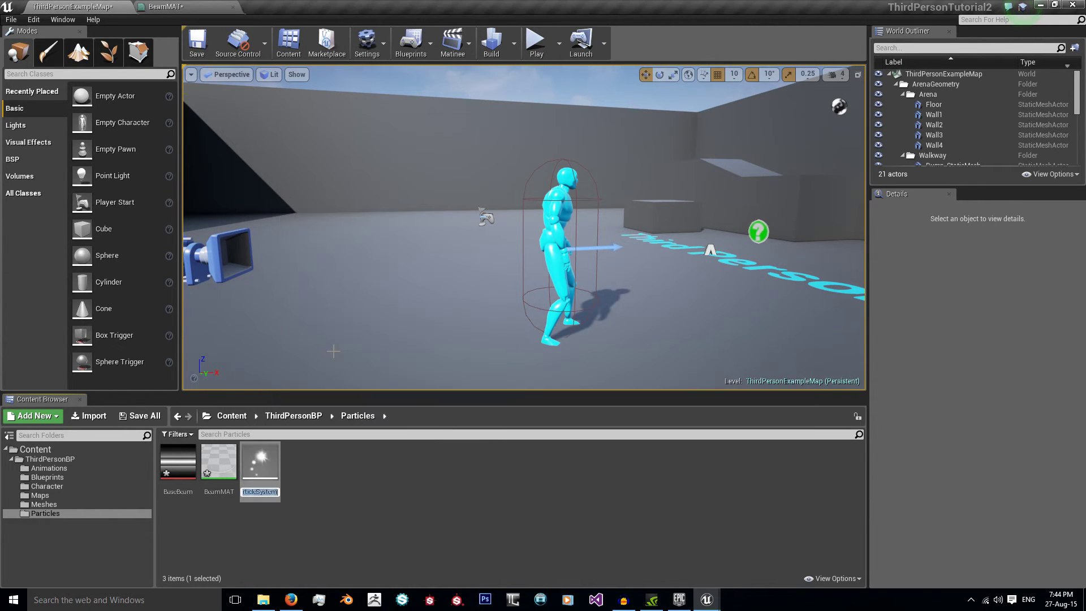
text(Beam)
text(Par)
key(BackSpace)
key(BackSpace)
text(S)
key(Return)
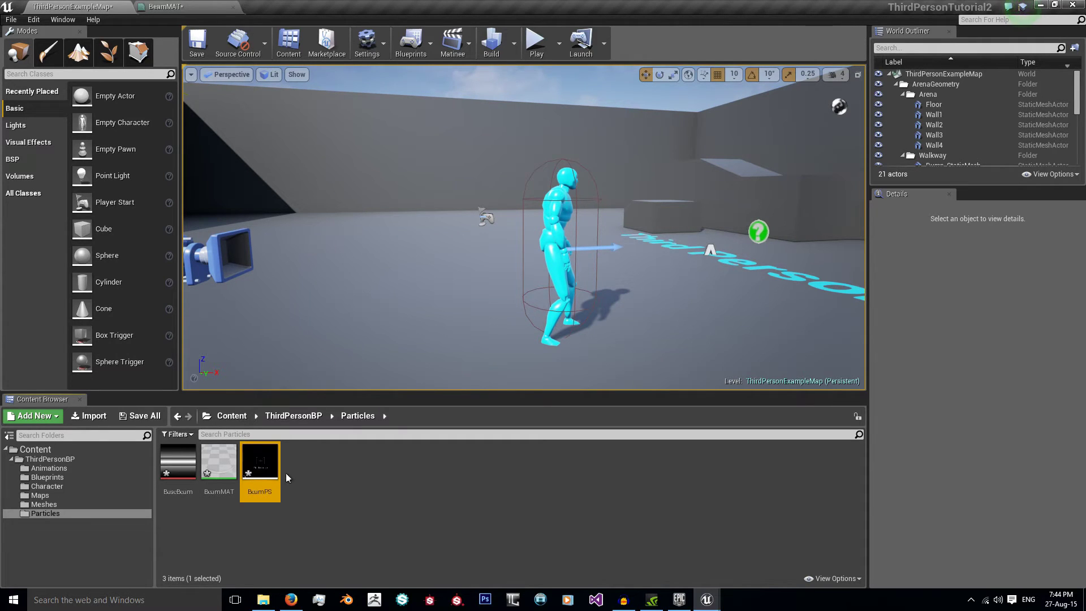
- Open the BeamPS particle system and assign BeamMAT as the material in the emitter's Required module
double_click(263, 468)
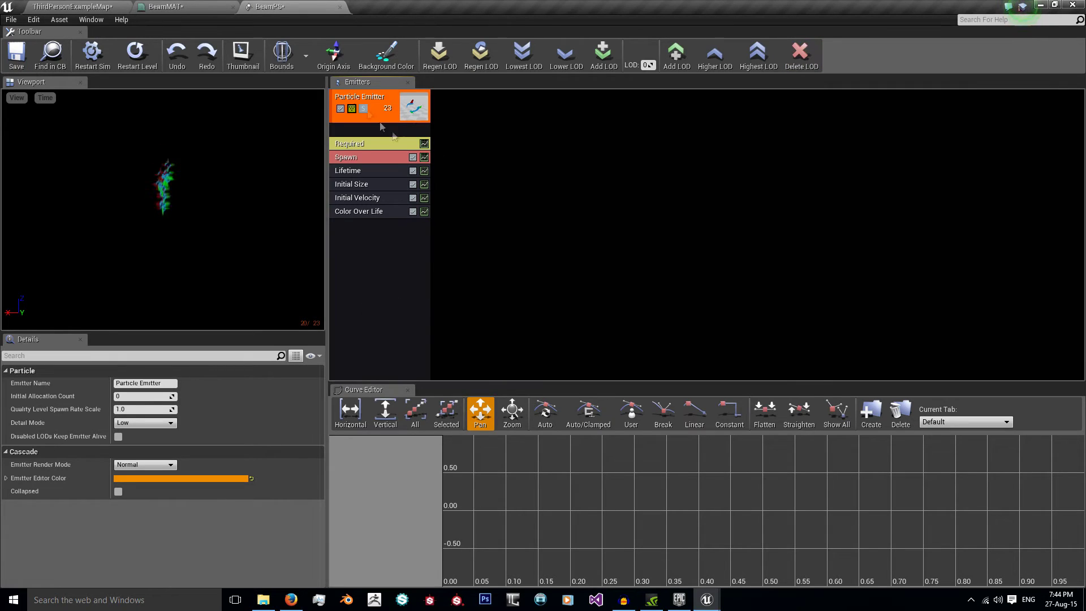
click(388, 141)
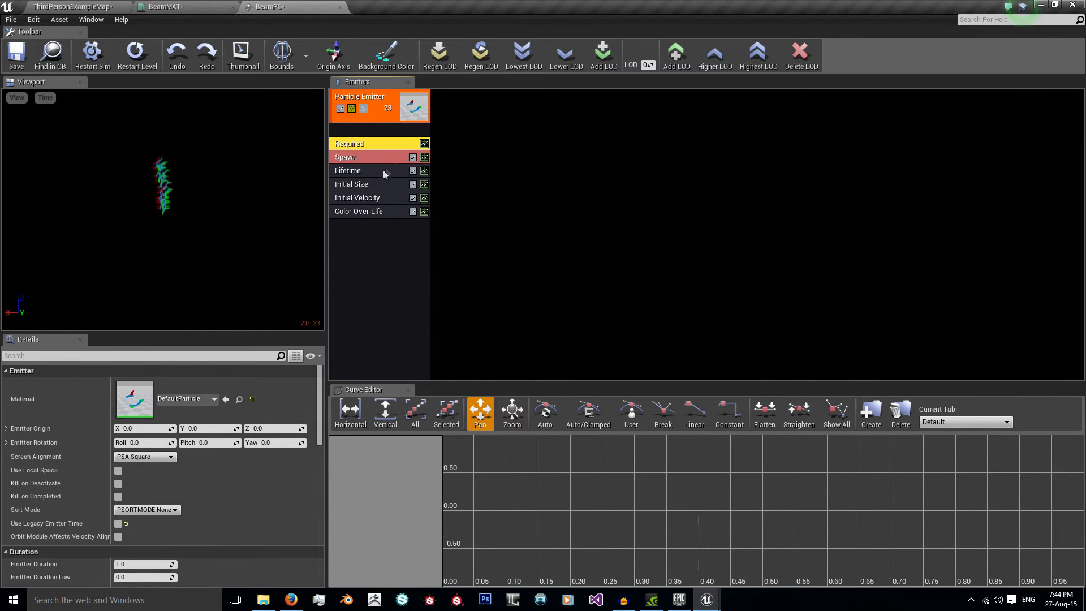
click(211, 399)
click(198, 247)
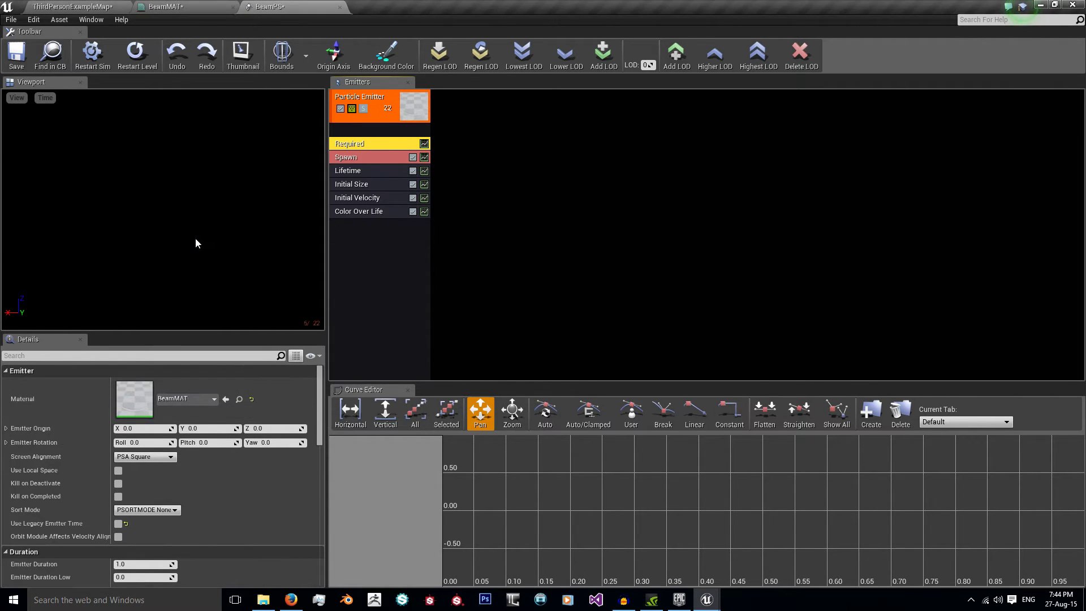
- Delete the Color Over Life module from the particle emitter
click(381, 212)
right_click(379, 212)
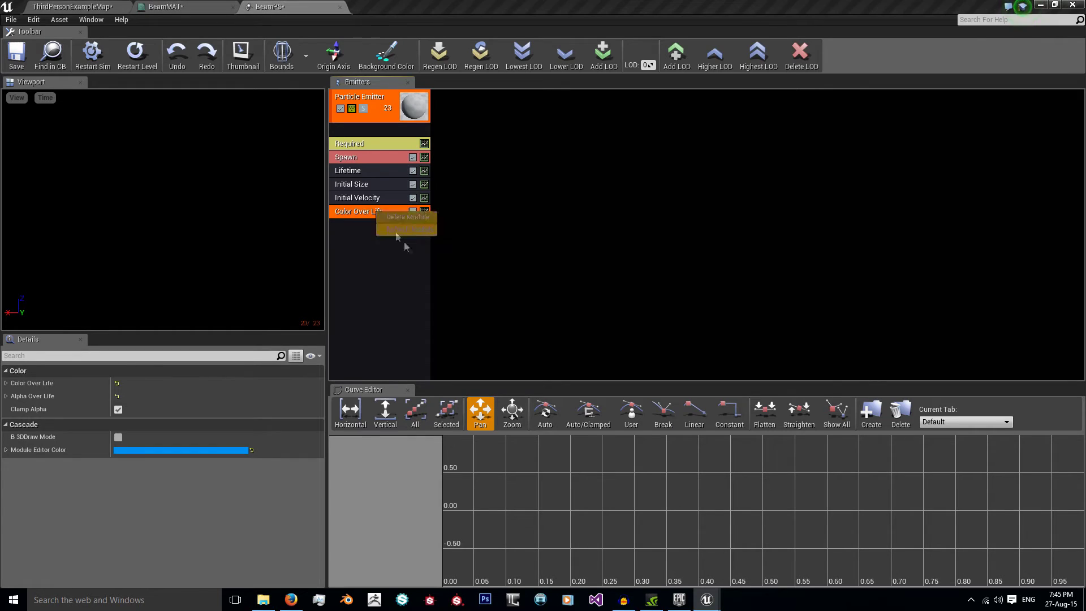
click(407, 218)
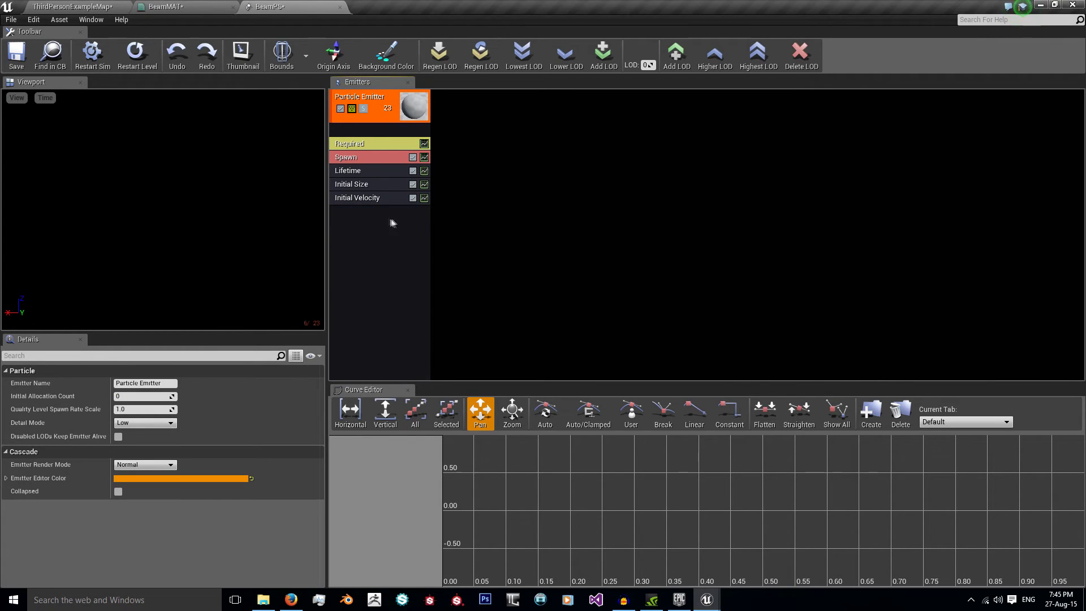
- Change the Lifetime module's distribution to Distribution Float Constant
click(378, 174)
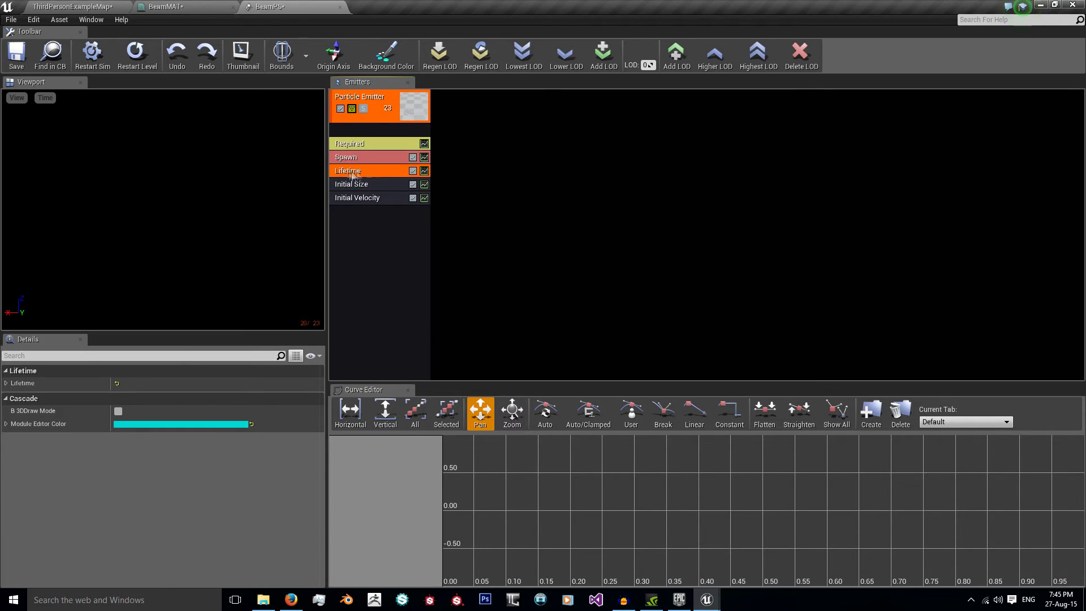
click(6, 383)
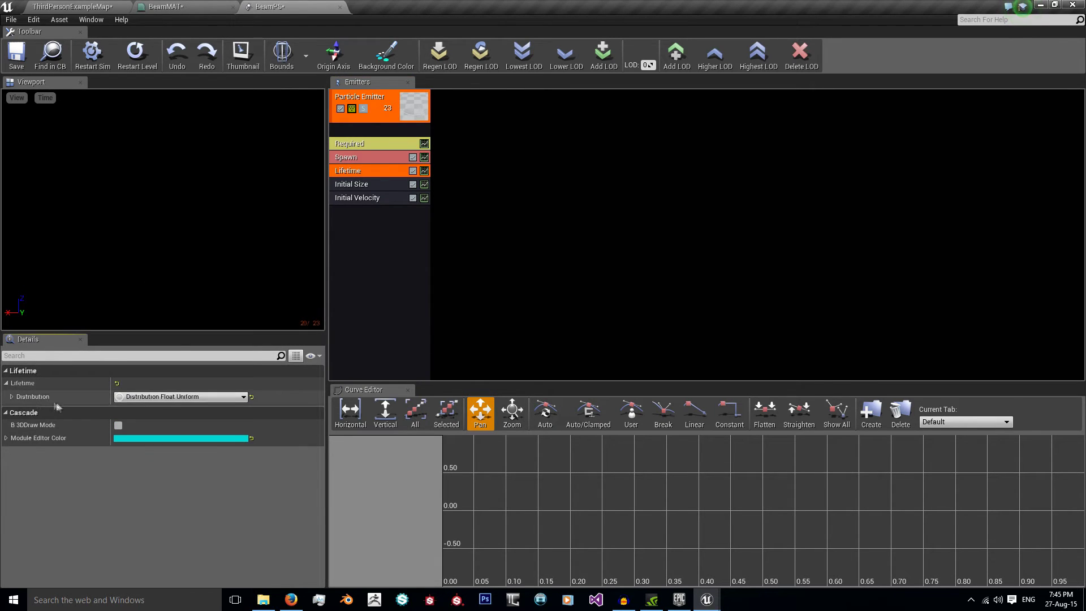
click(12, 396)
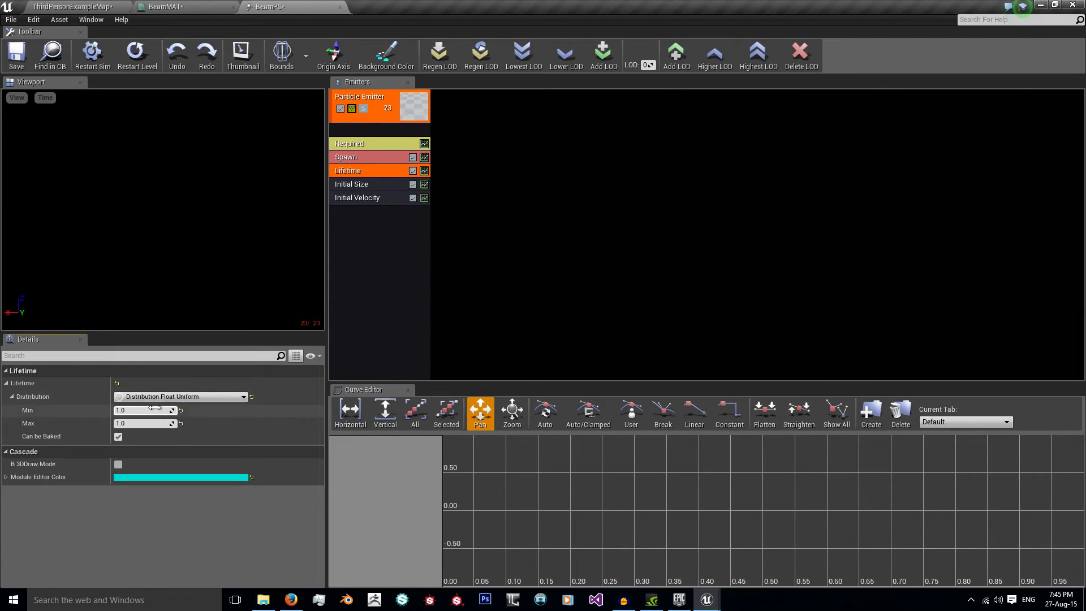
click(161, 410)
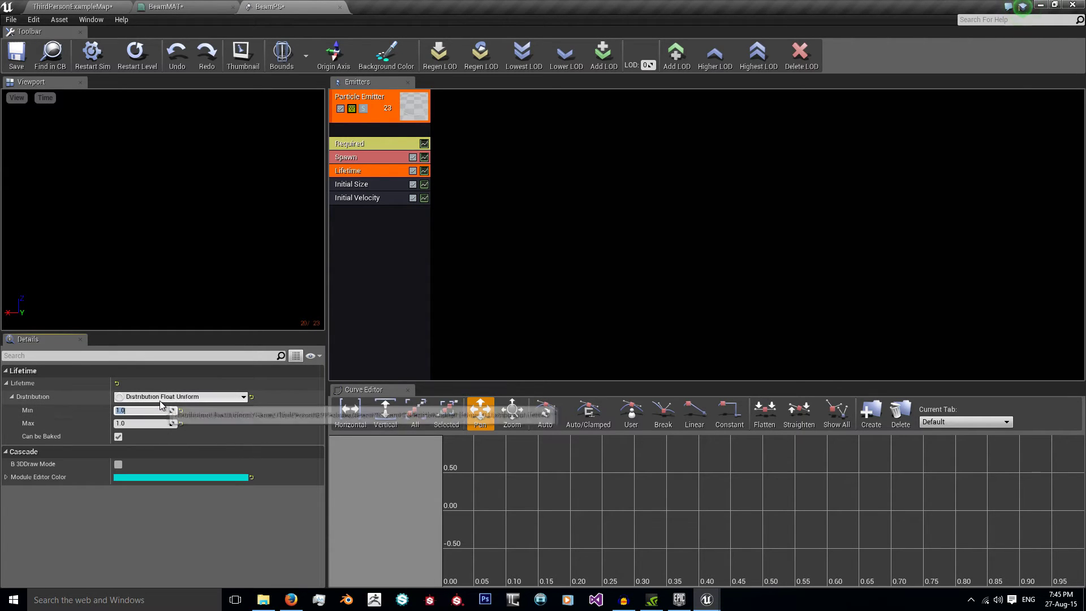
click(160, 399)
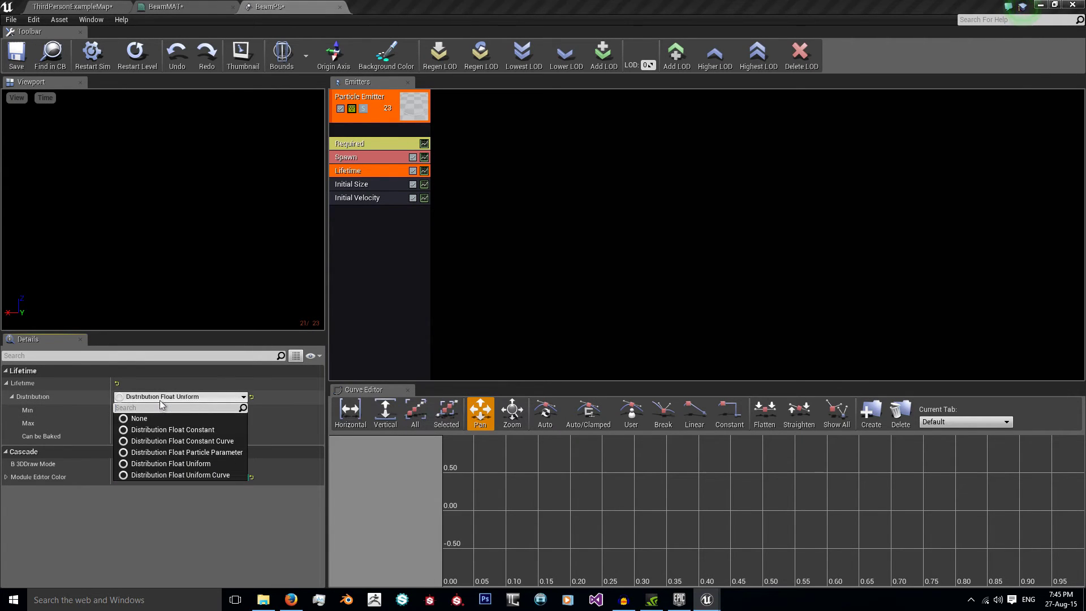
click(160, 430)
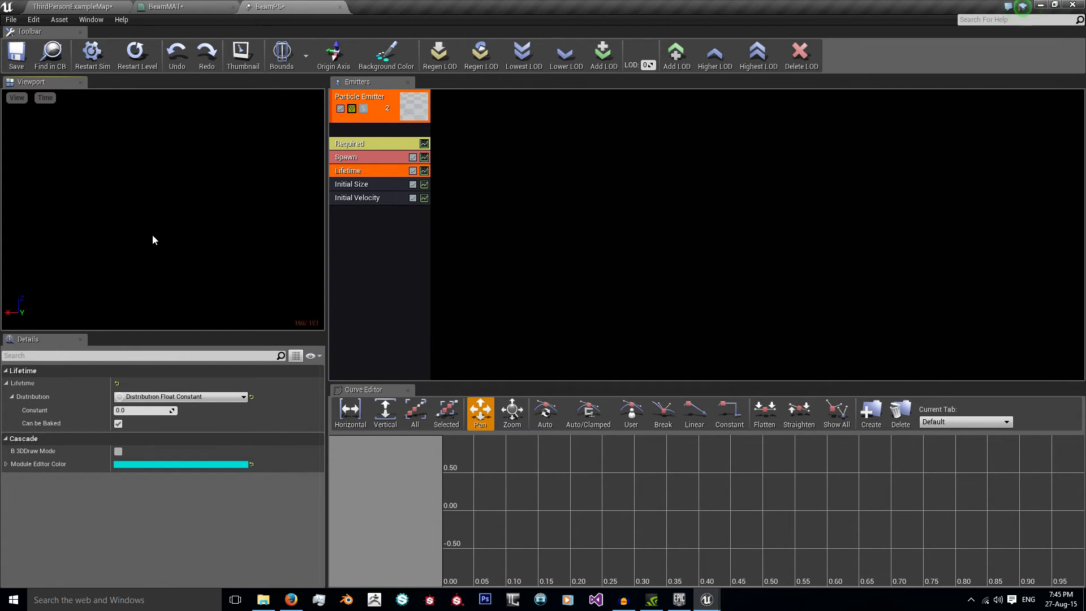
- Change the Initial Size module's Start Size to Distribution Vector Constant with X, Y and Z all set to 50
click(369, 190)
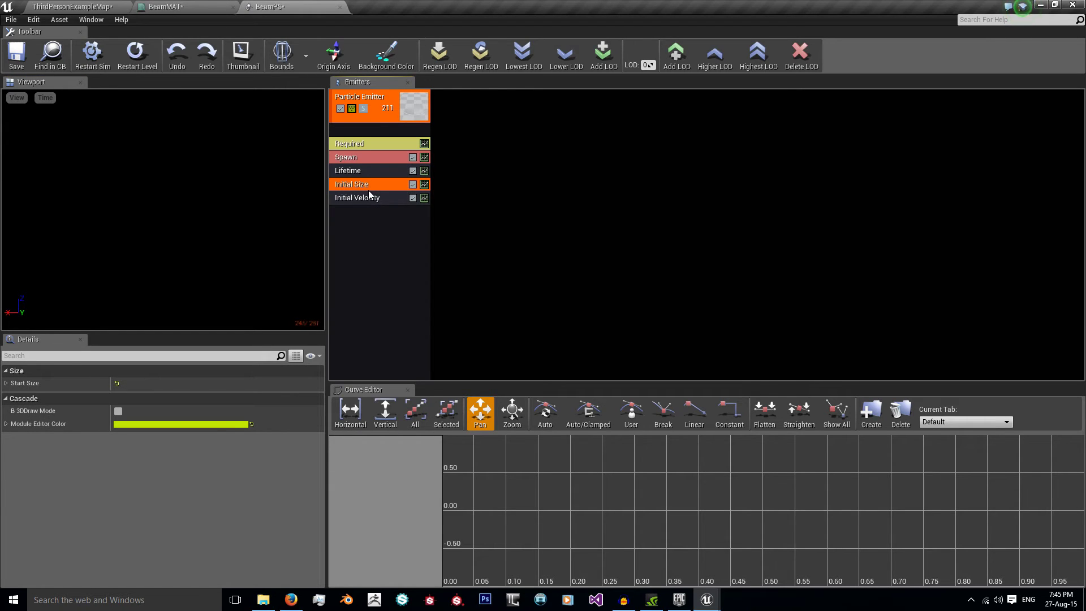
click(6, 382)
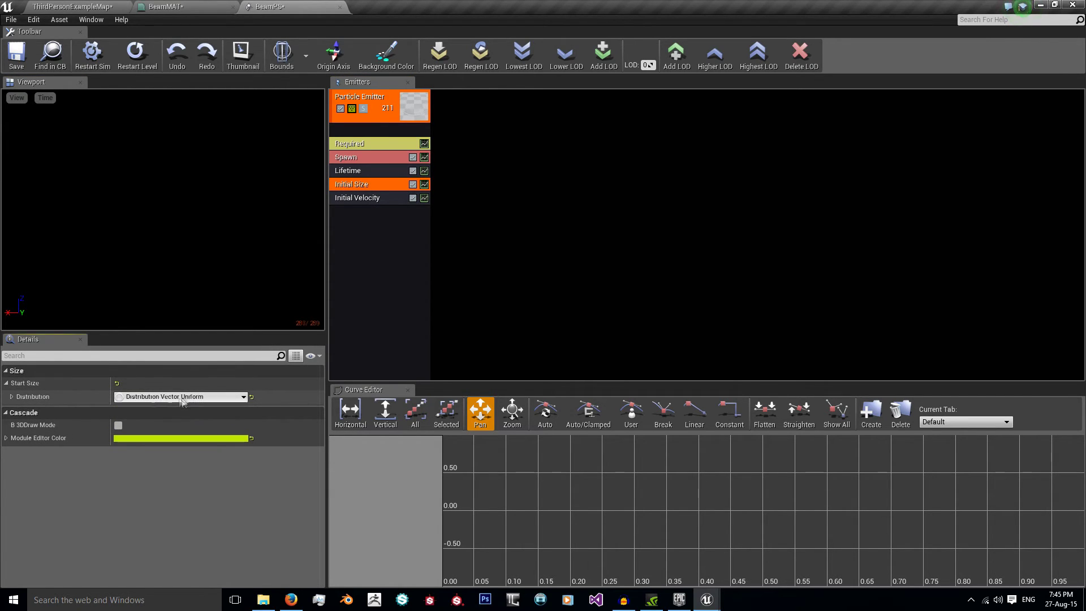
click(182, 397)
click(170, 429)
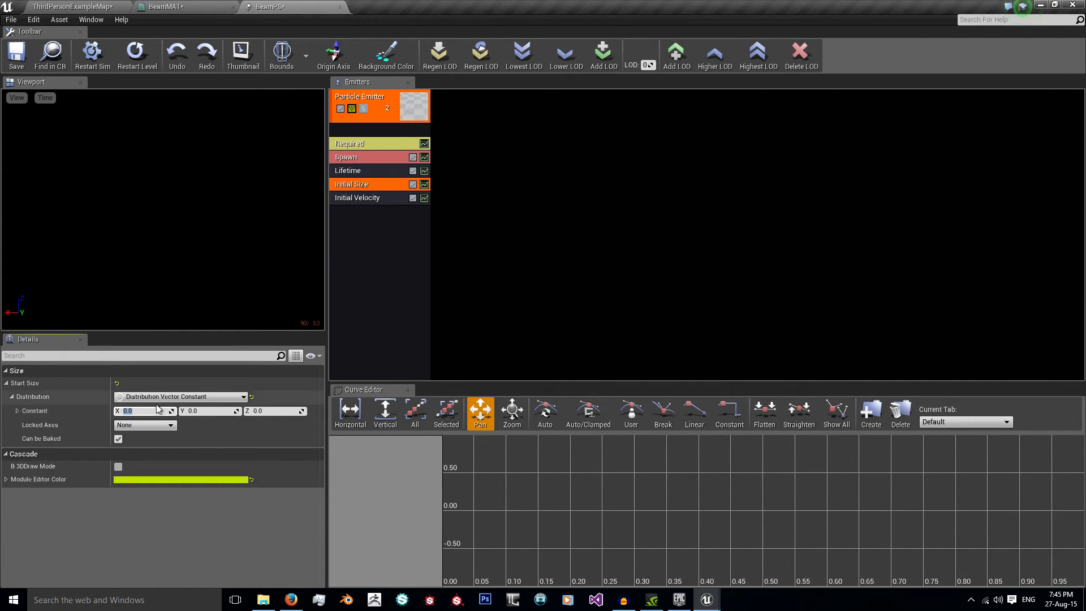
text(50)
key(Tab)
text(50)
key(Tab)
text(50)
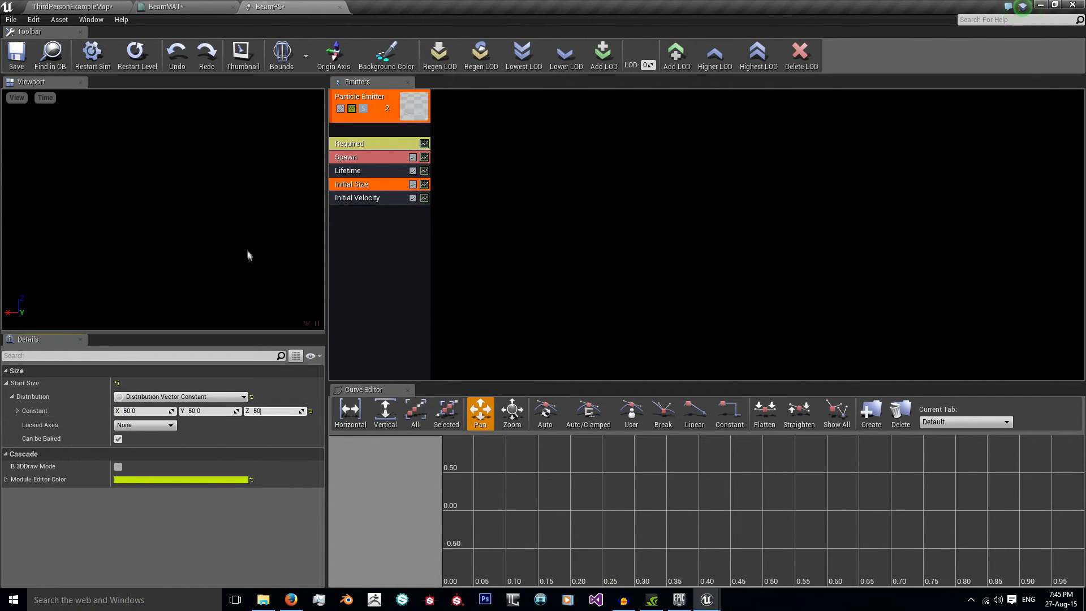
key(Return)
click(252, 219)
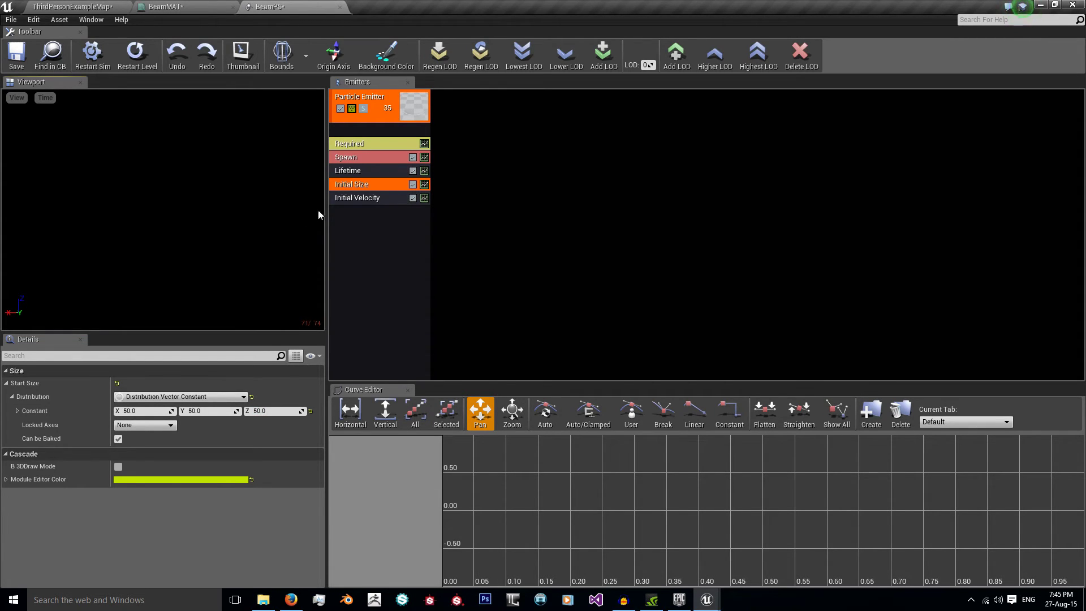
- Add a Beam Data type module to the emitter and set its Speed to 0
right_click(372, 212)
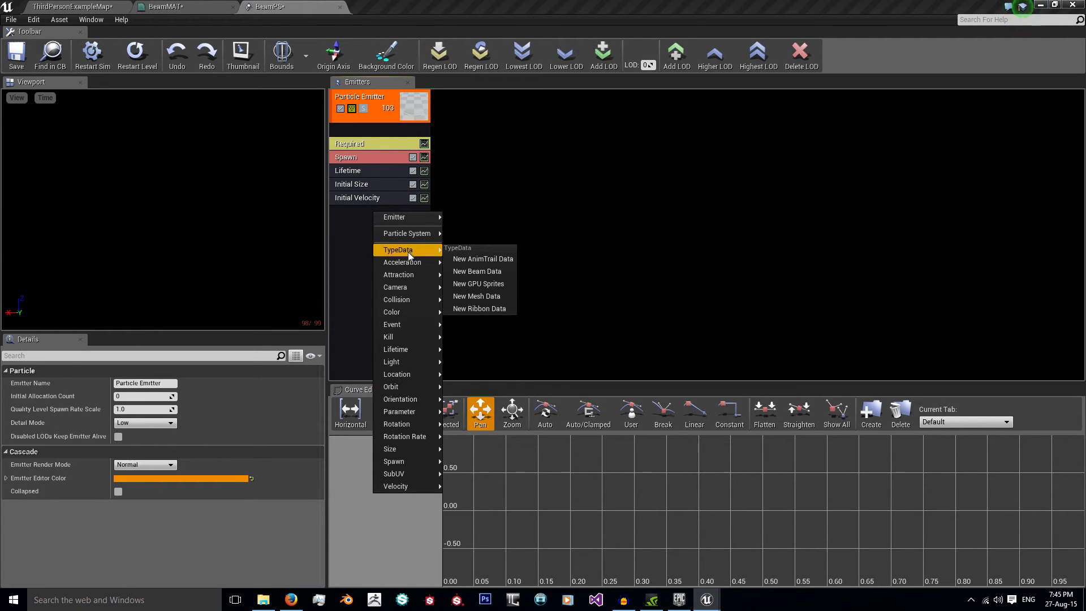
click(461, 268)
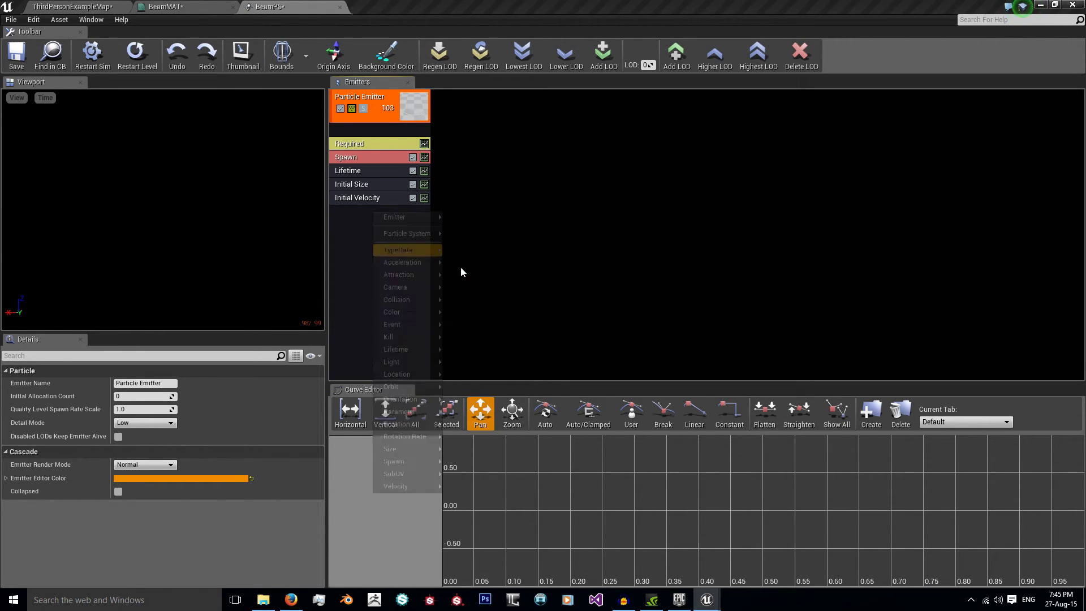
click(375, 132)
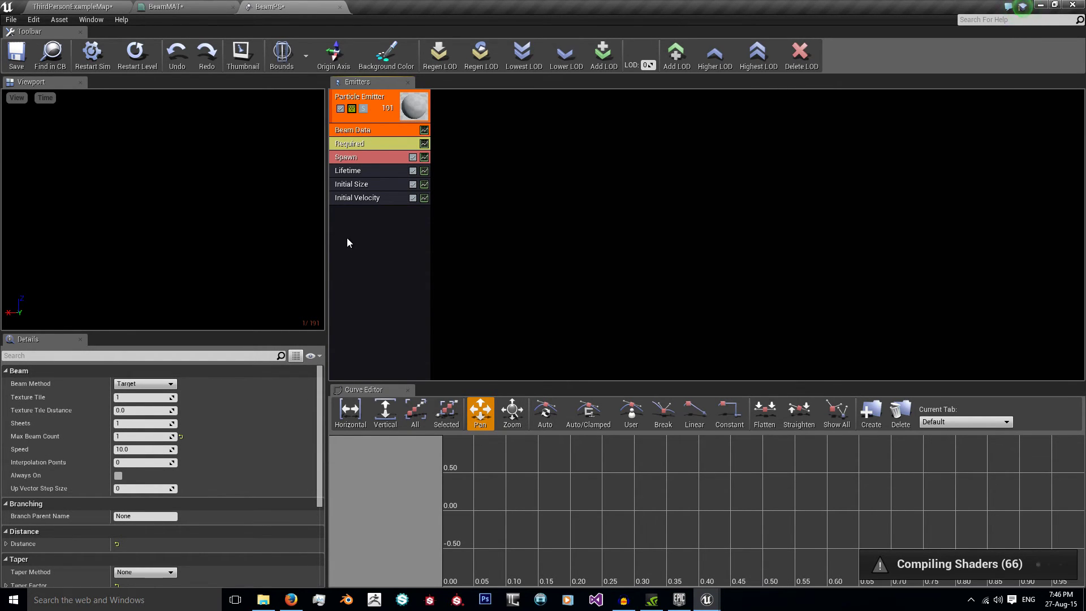
click(138, 448)
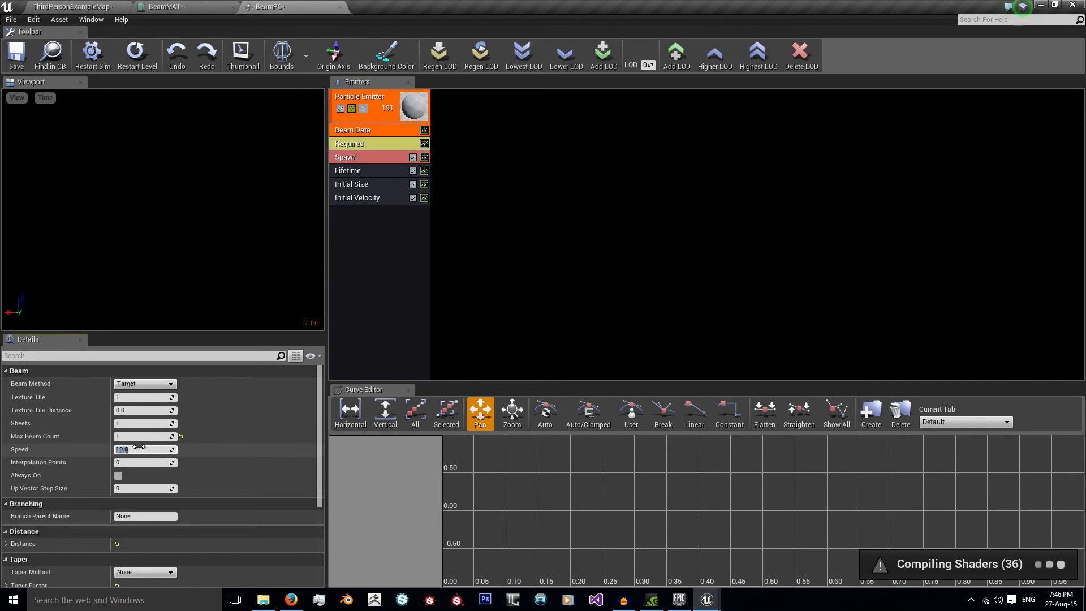
text(0)
key(Return)
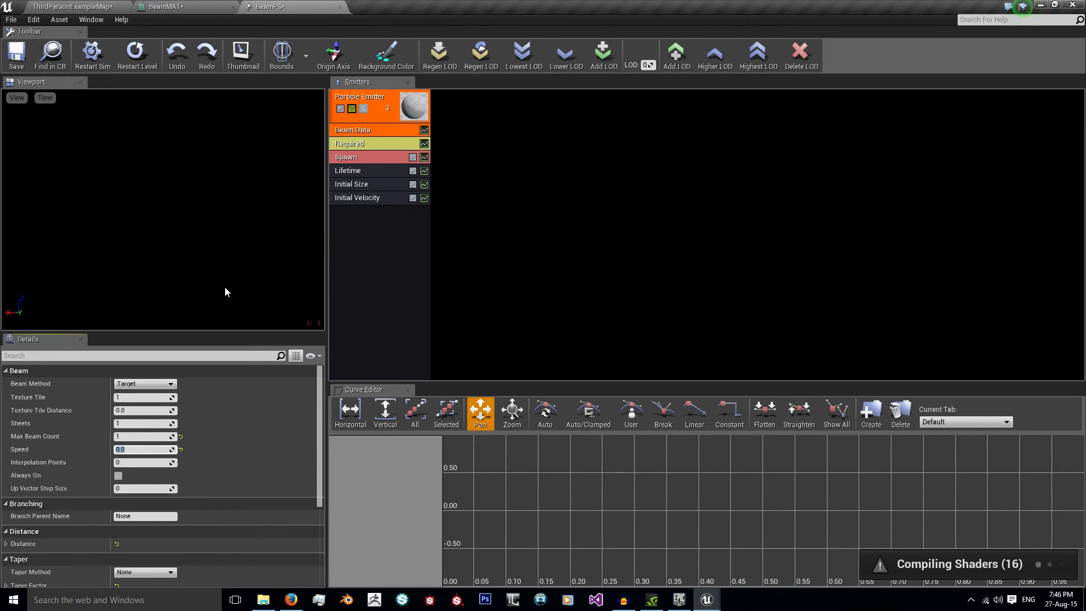
click(225, 286)
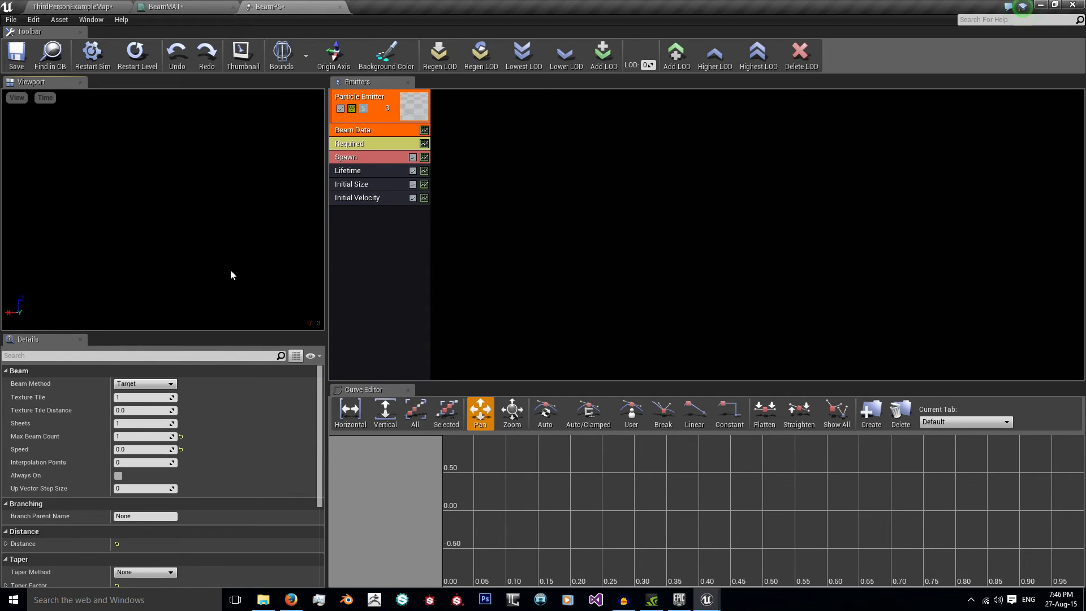
- Change the Initial Velocity module's Start Velocity distribution to Distribution Vector Constant
click(357, 197)
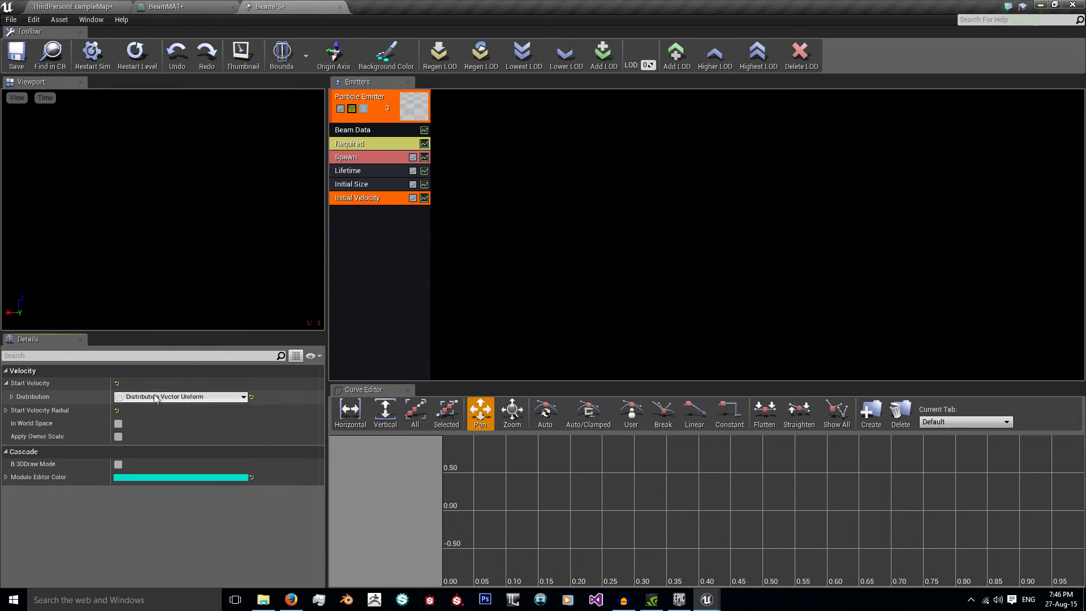
click(178, 396)
click(183, 430)
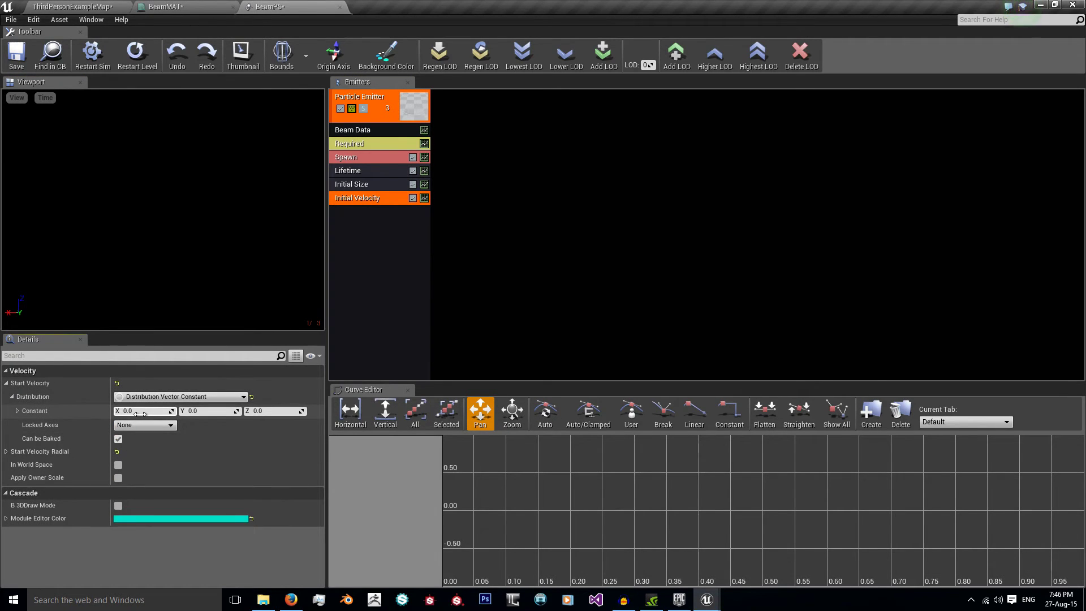
click(363, 285)
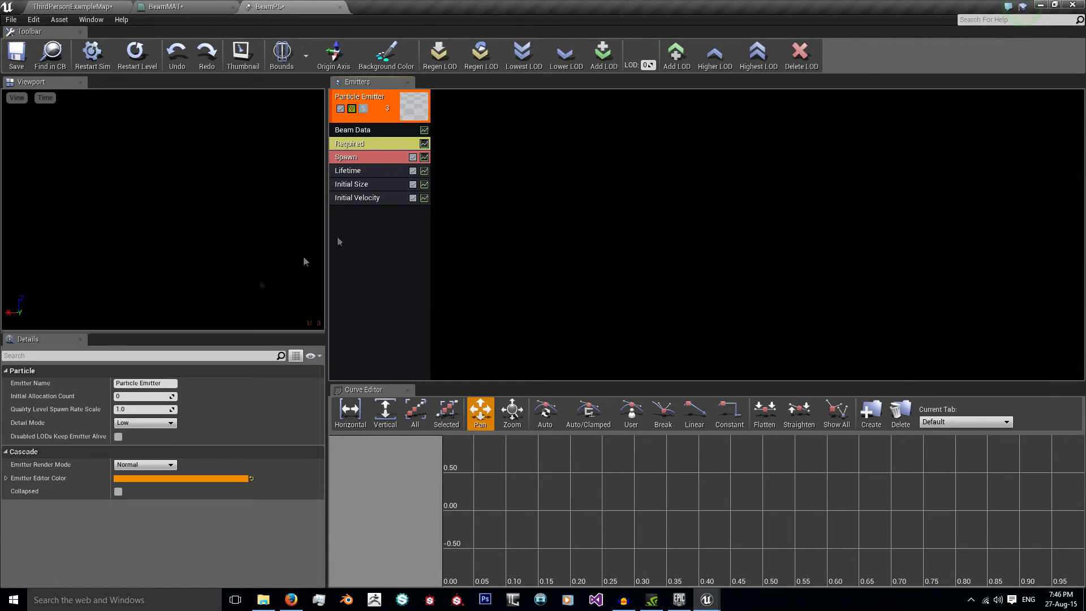
click(365, 201)
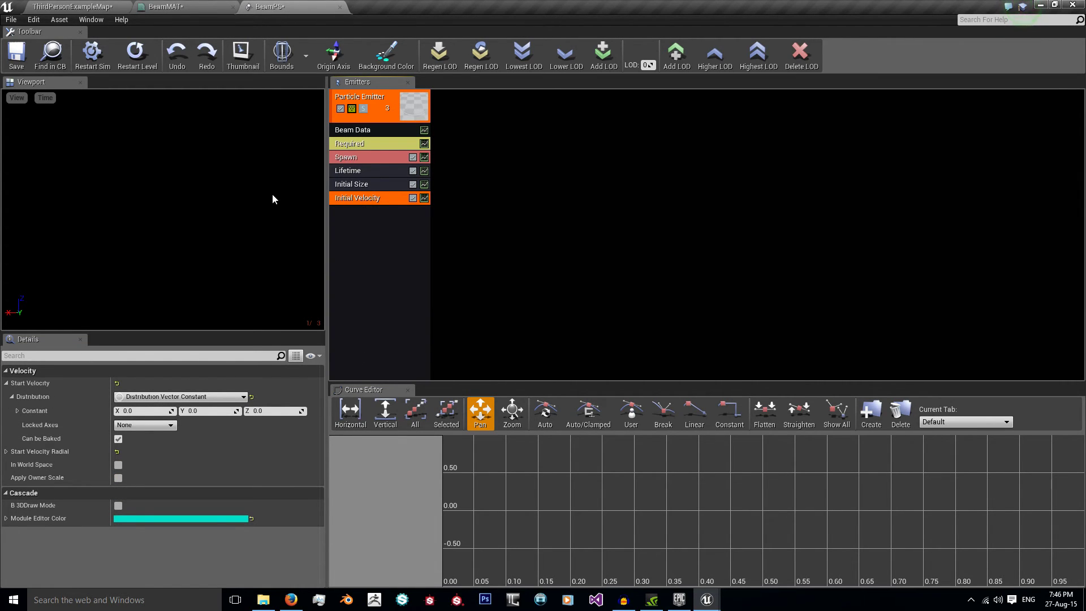
click(366, 222)
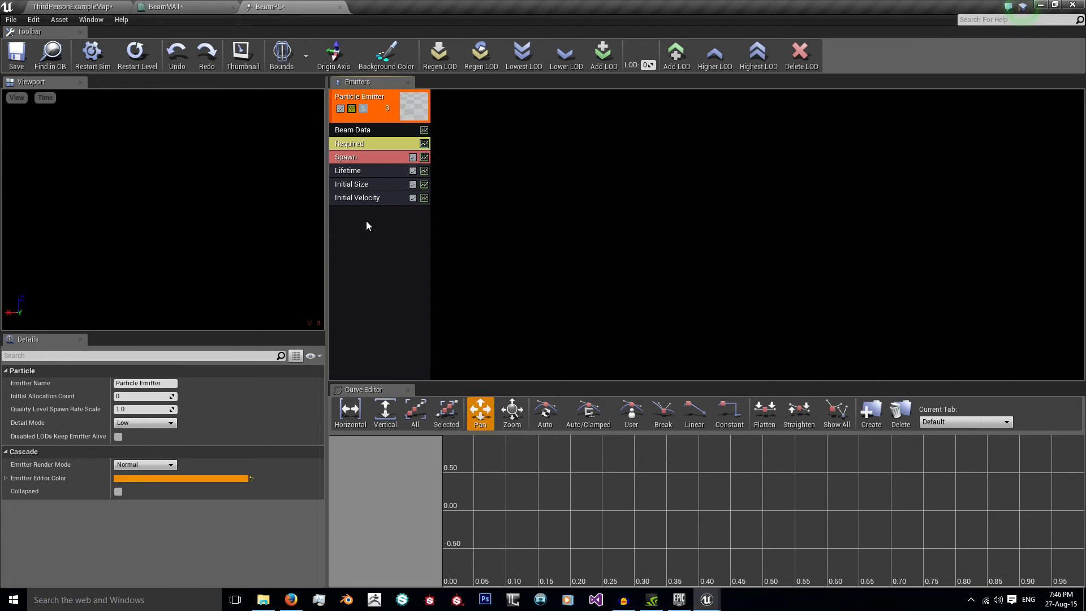
- Add an Initial Color module to the particle emitter and select it
right_click(366, 220)
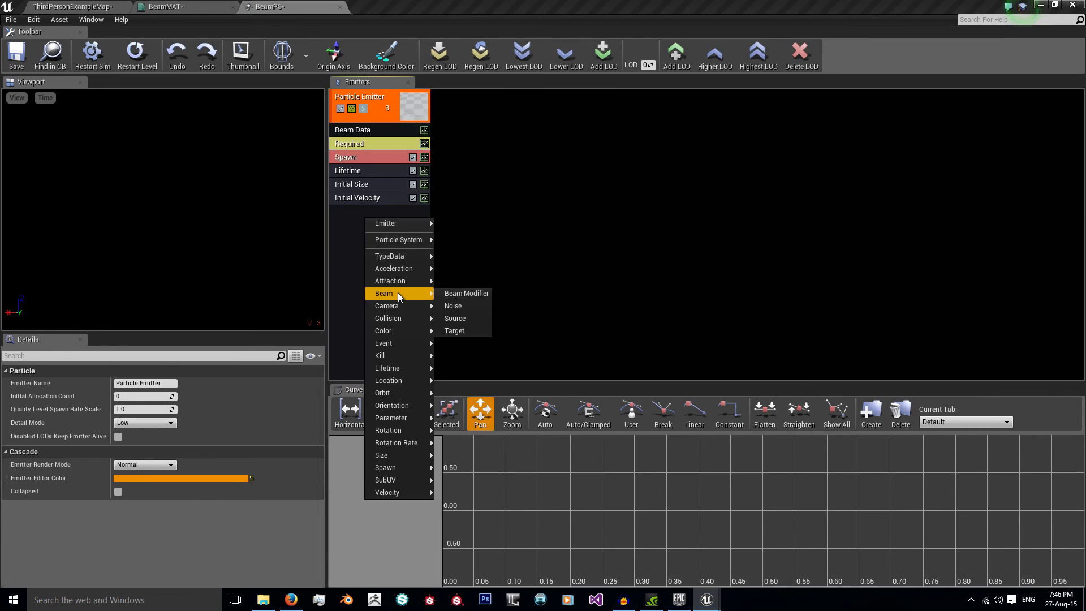
mouse_move(395, 335)
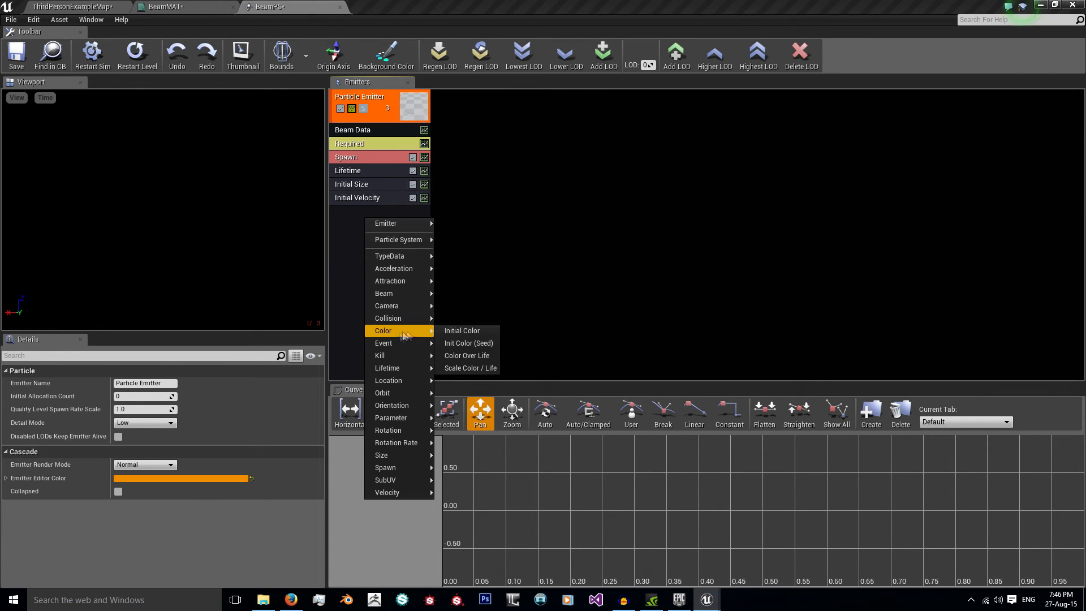
click(447, 330)
click(376, 211)
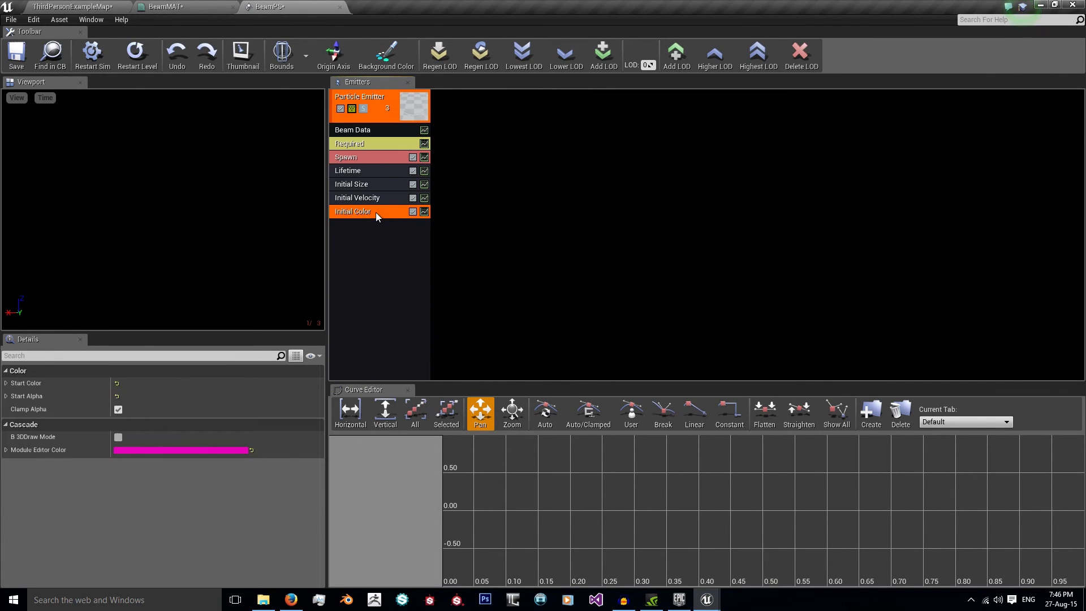
- Set the Initial Color module's constant Start Color to blue, hex 0004FFFF
click(6, 383)
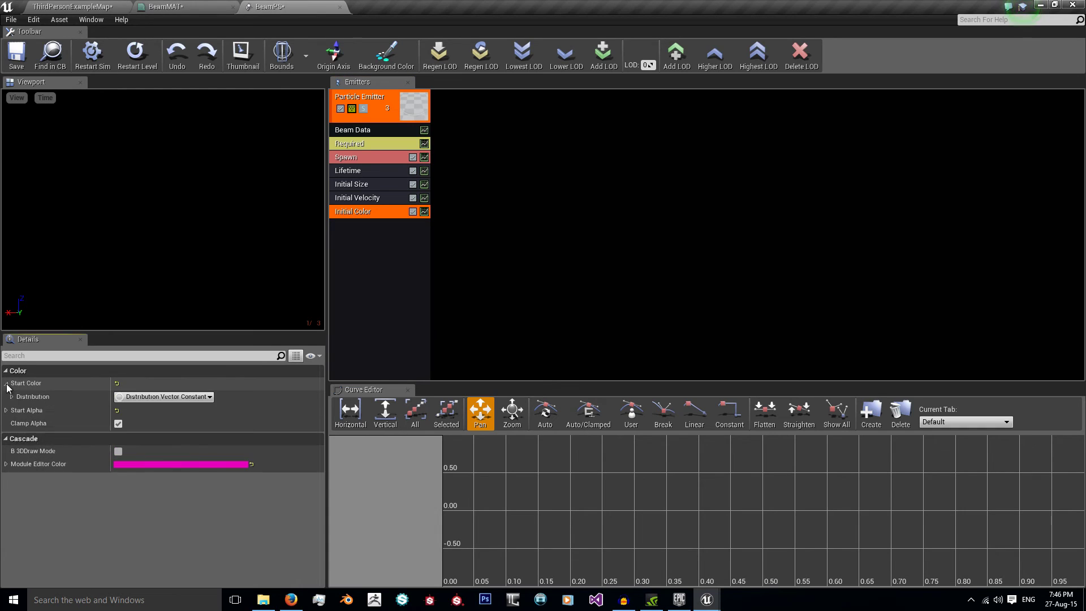
click(12, 397)
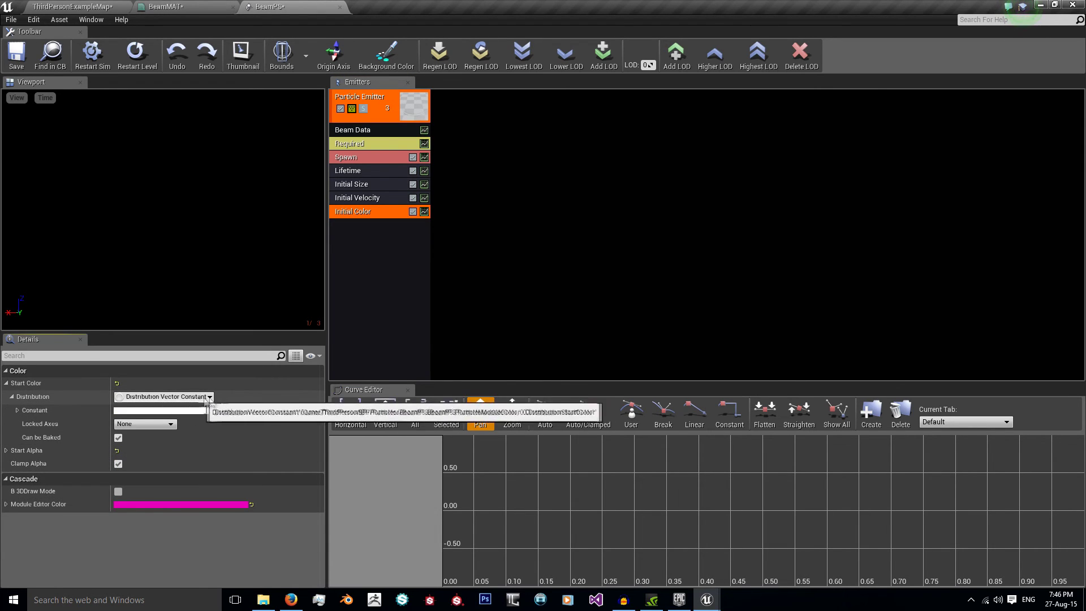
click(148, 410)
click(225, 369)
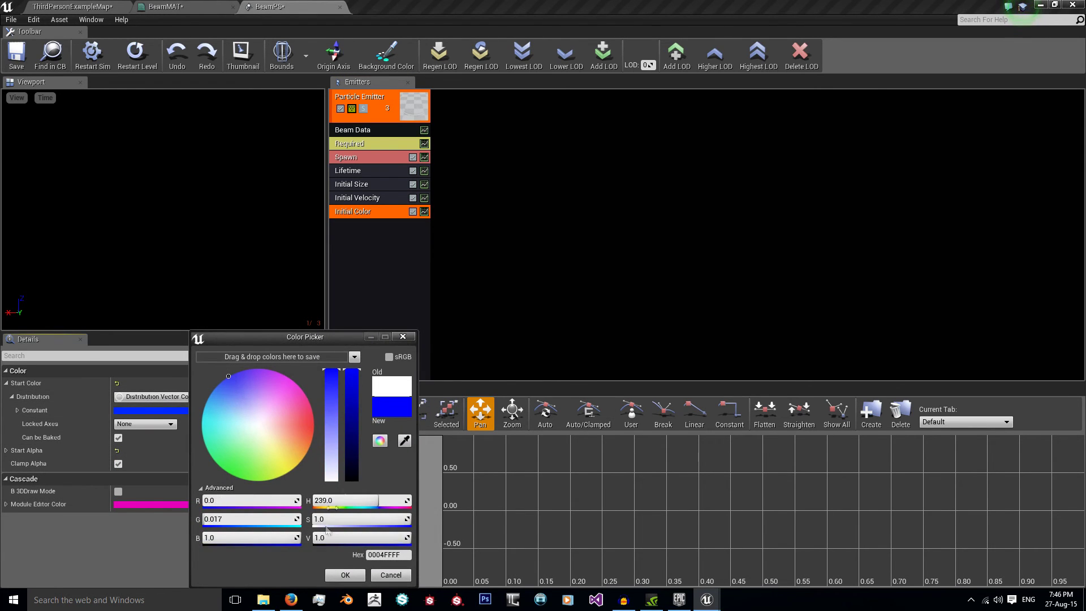
click(345, 575)
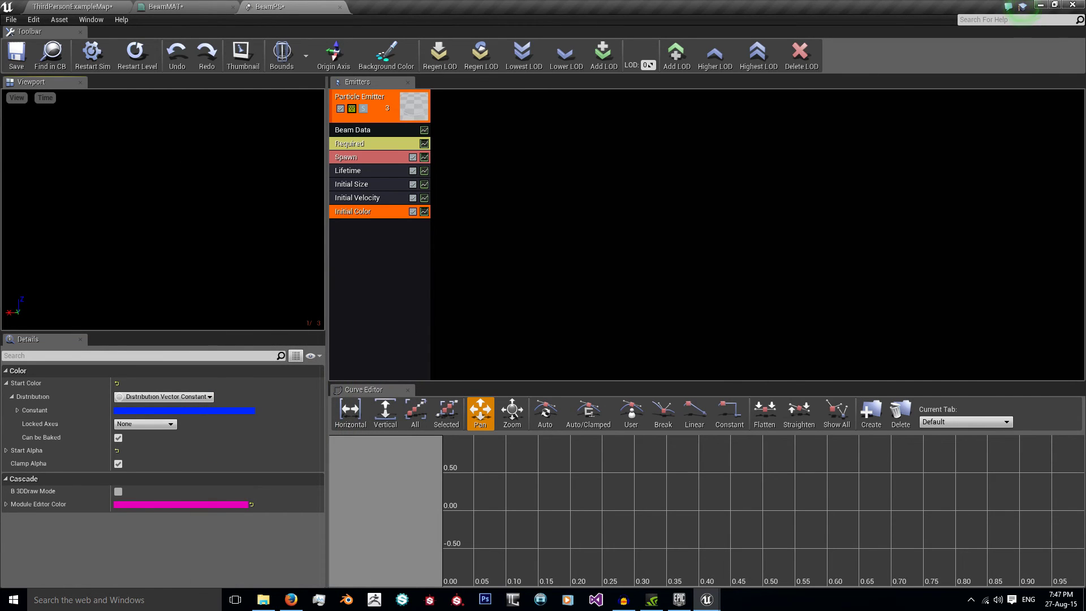
- Add a Beam Source module to the particle emitter and set its Source Method to User Set
right_click(374, 243)
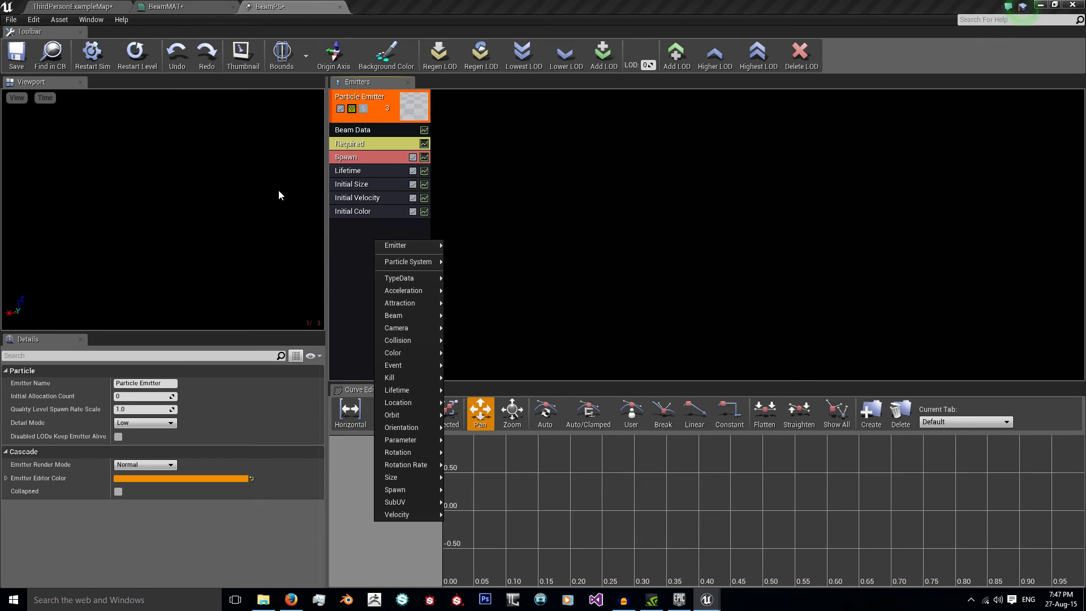
mouse_move(403, 315)
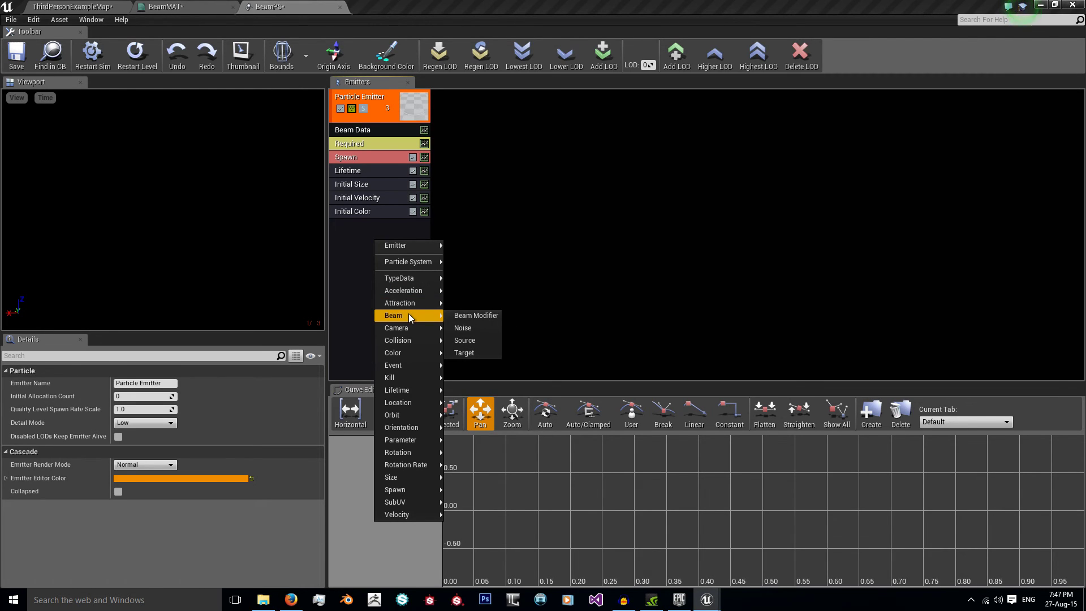
click(464, 340)
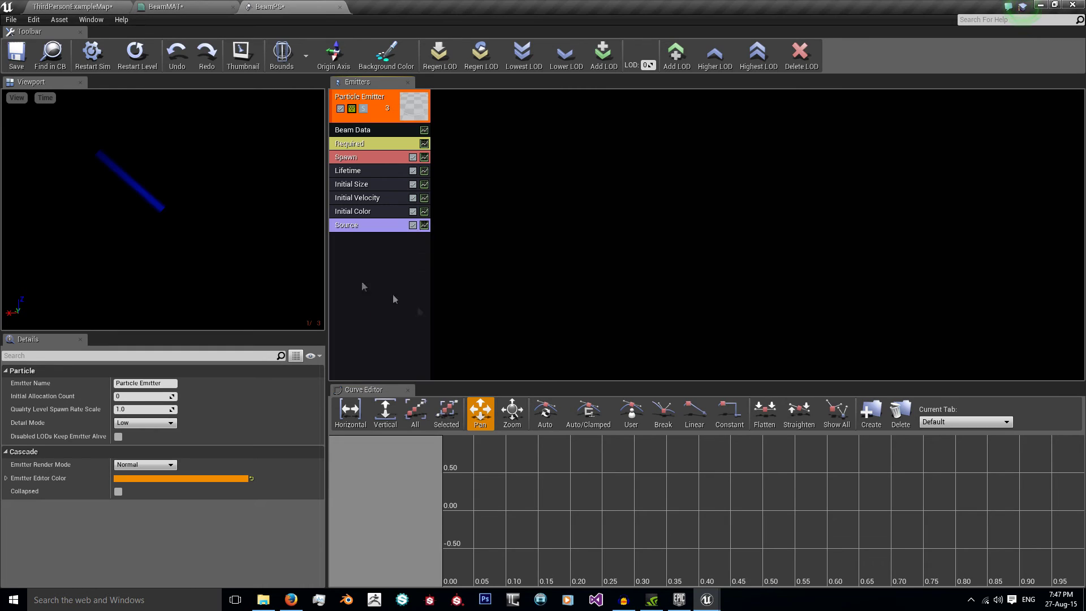
mouse_move(164, 217)
mouse_down()
mouse_move(130, 216)
mouse_move(147, 179)
mouse_move(148, 195)
mouse_move(141, 164)
mouse_move(130, 214)
mouse_move(126, 177)
mouse_move(173, 208)
mouse_up()
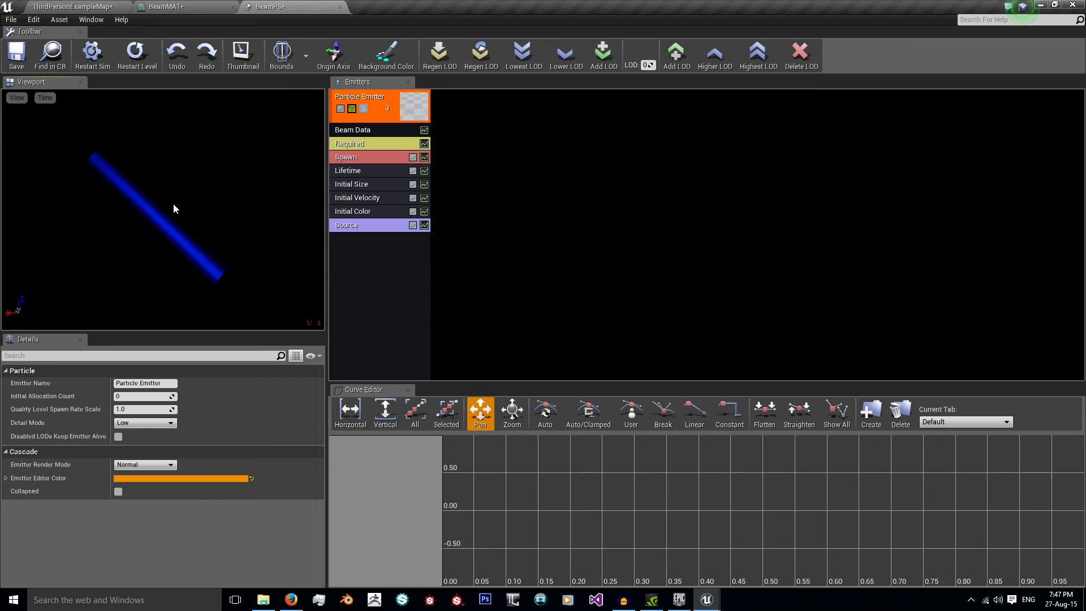
click(354, 240)
click(362, 225)
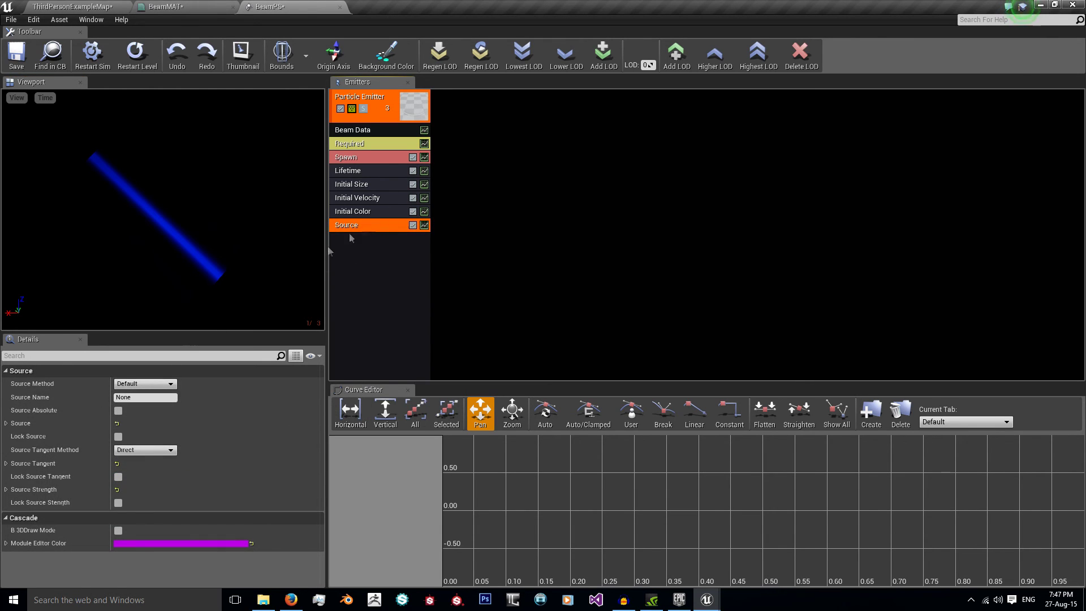
click(166, 383)
click(157, 400)
- Add a Beam Target module to the particle emitter and set its Target Method to User Set
click(388, 270)
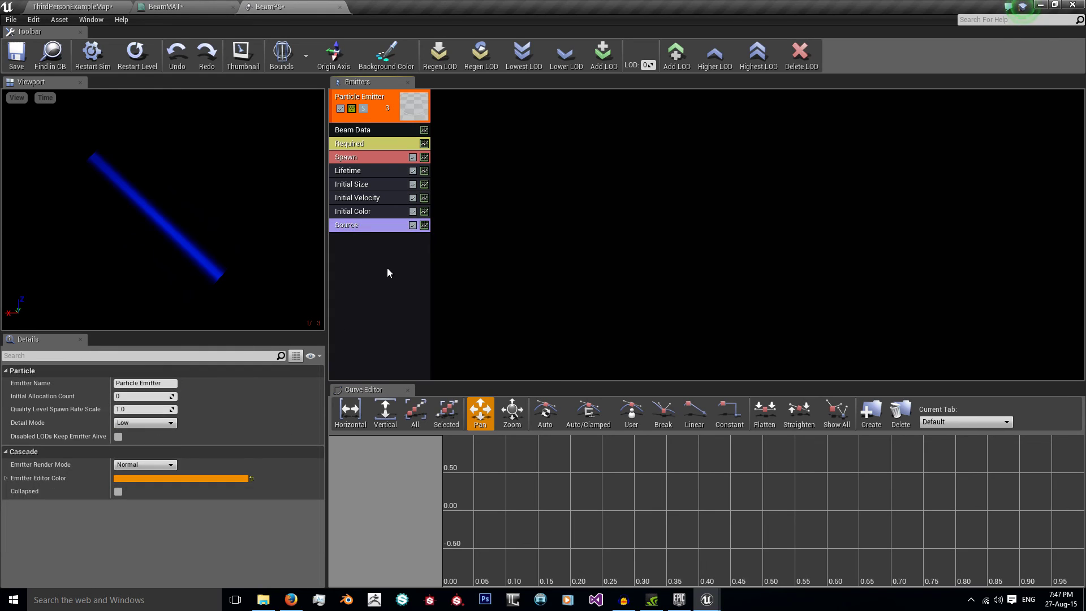
click(363, 227)
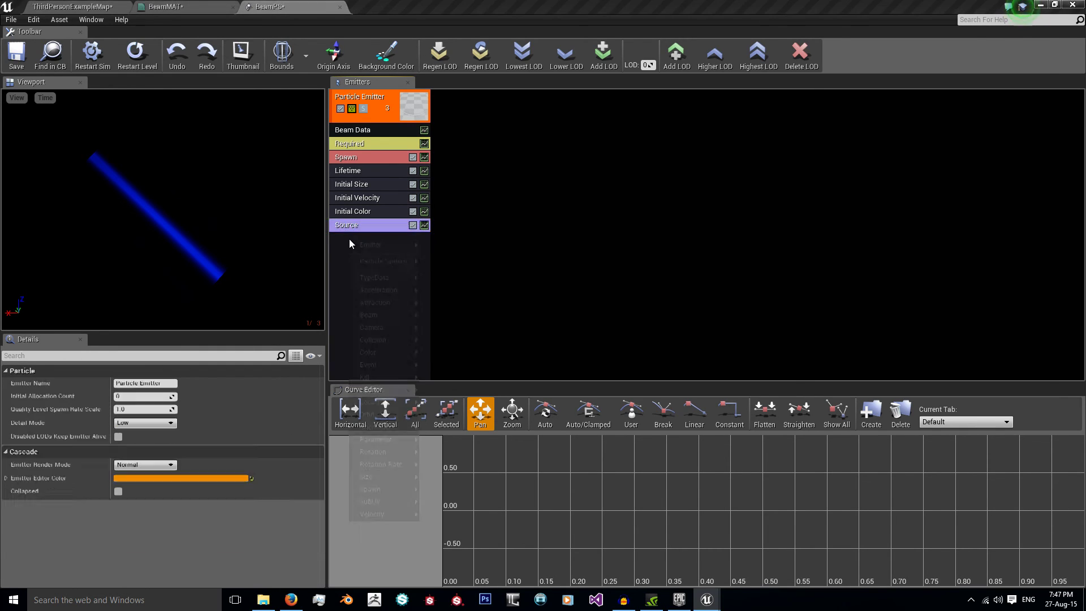
mouse_move(376, 315)
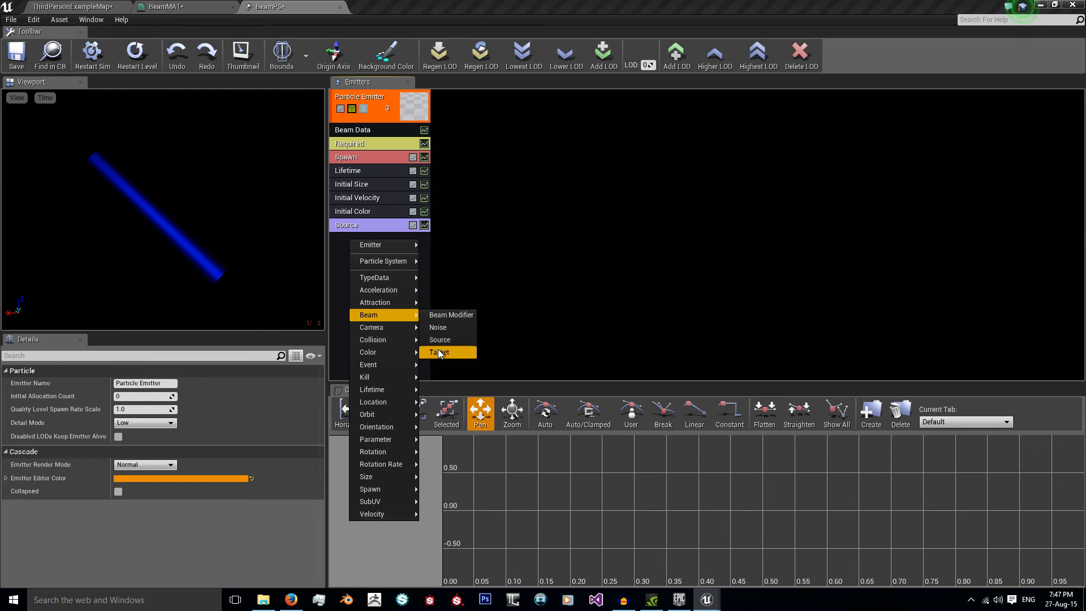
click(437, 351)
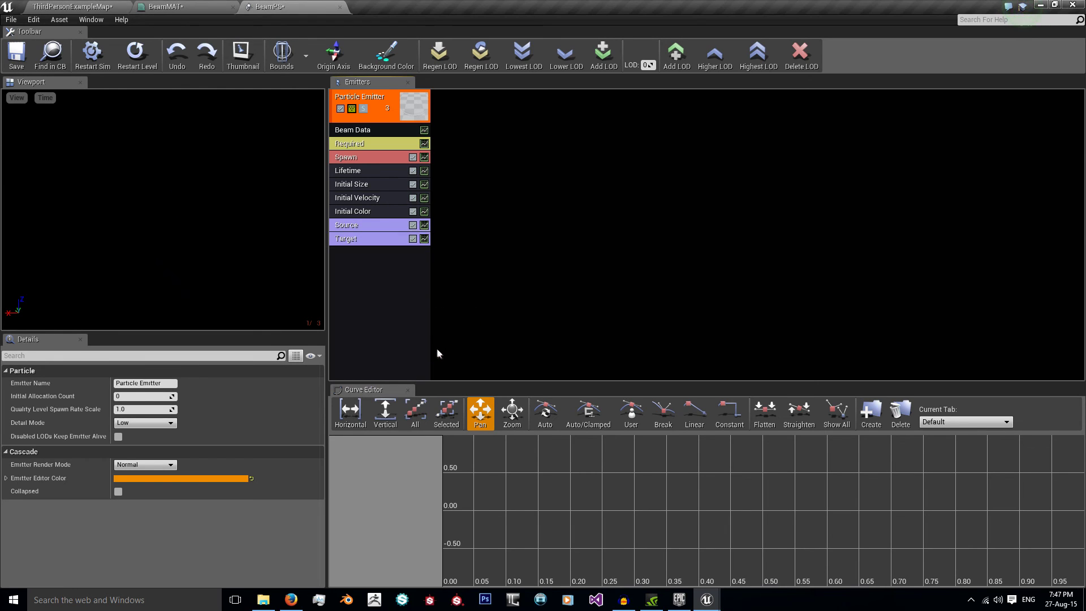
click(359, 239)
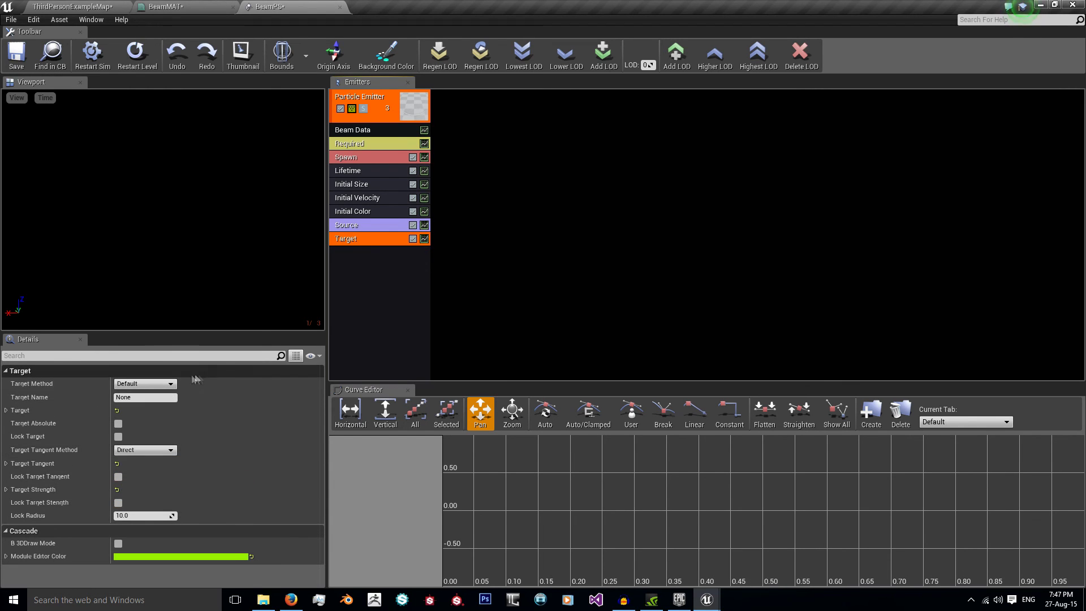
click(146, 384)
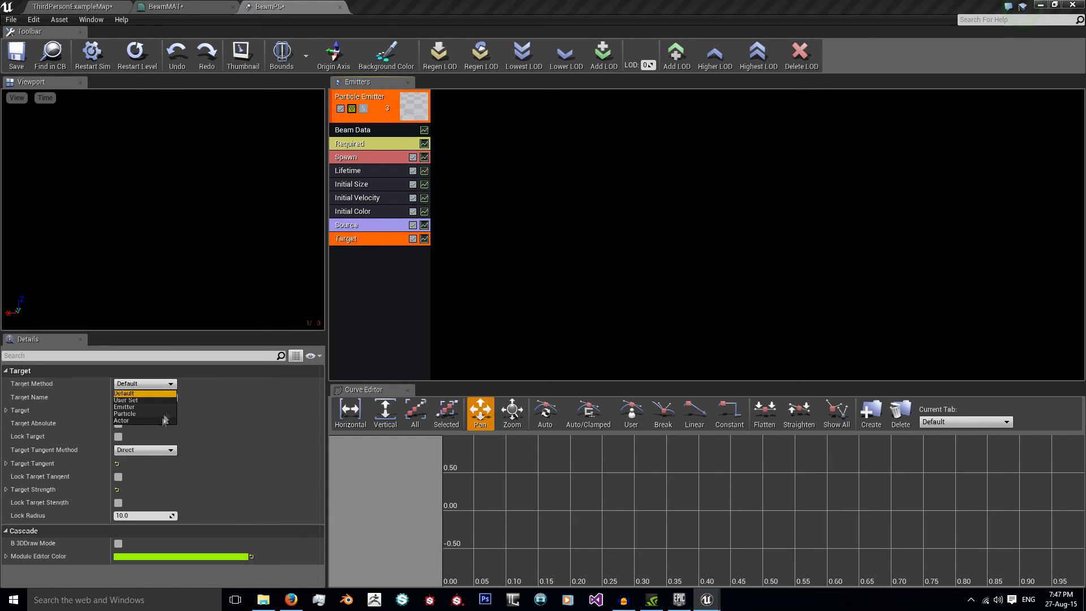
click(134, 403)
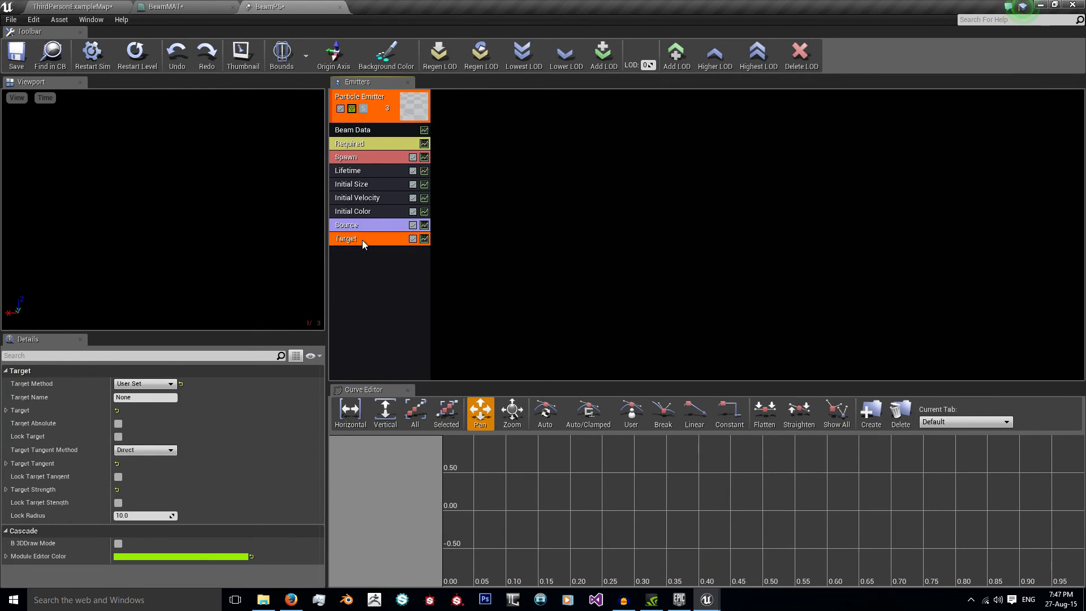
click(364, 226)
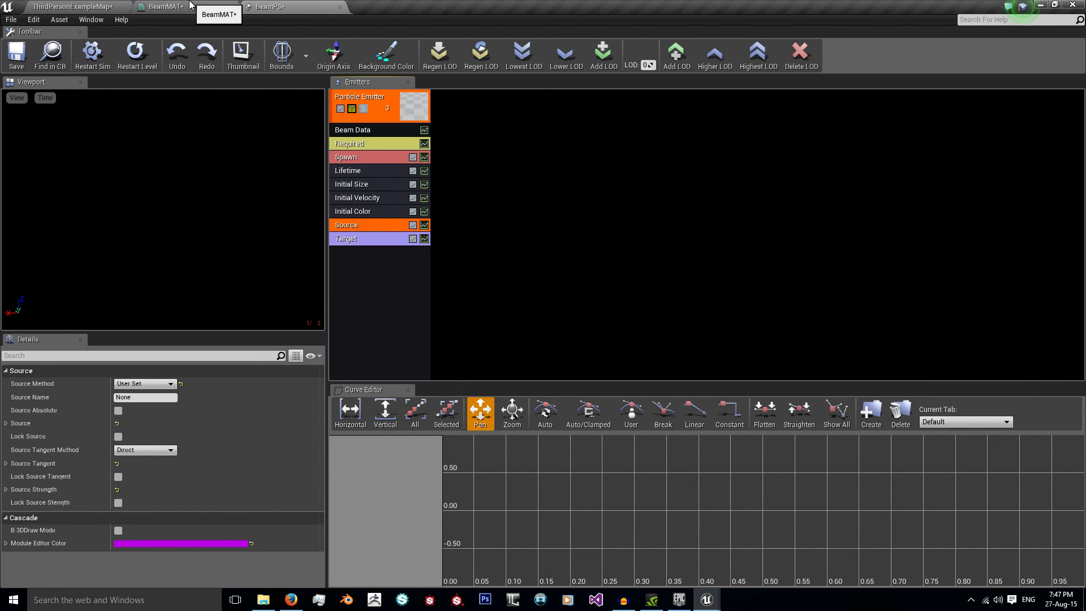
- Save the ThirdPersonExampleMap level and return to the BeamPS particle system
click(172, 9)
click(68, 6)
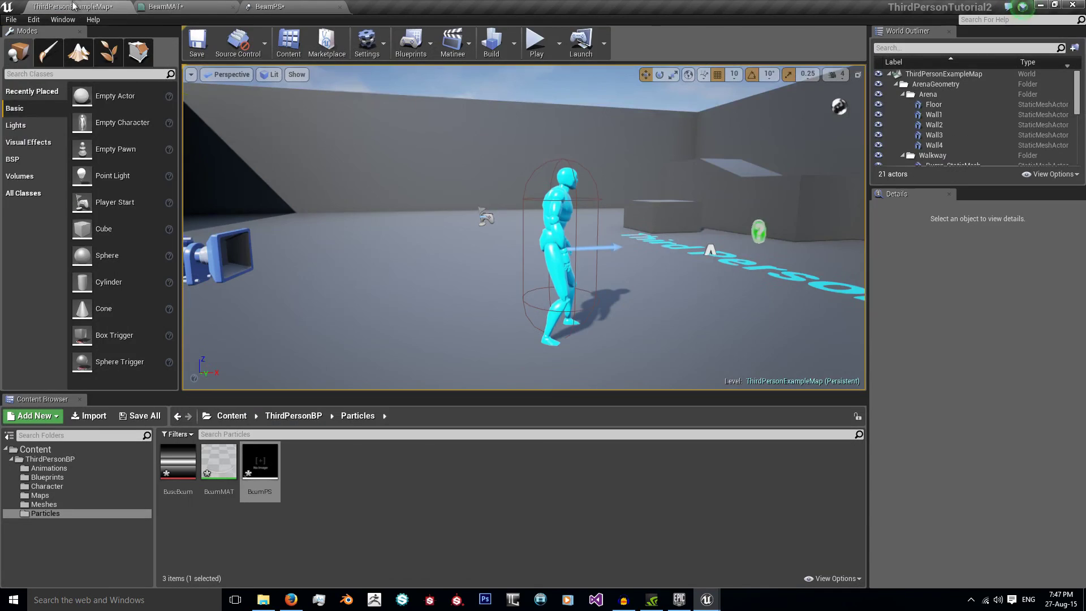
click(198, 50)
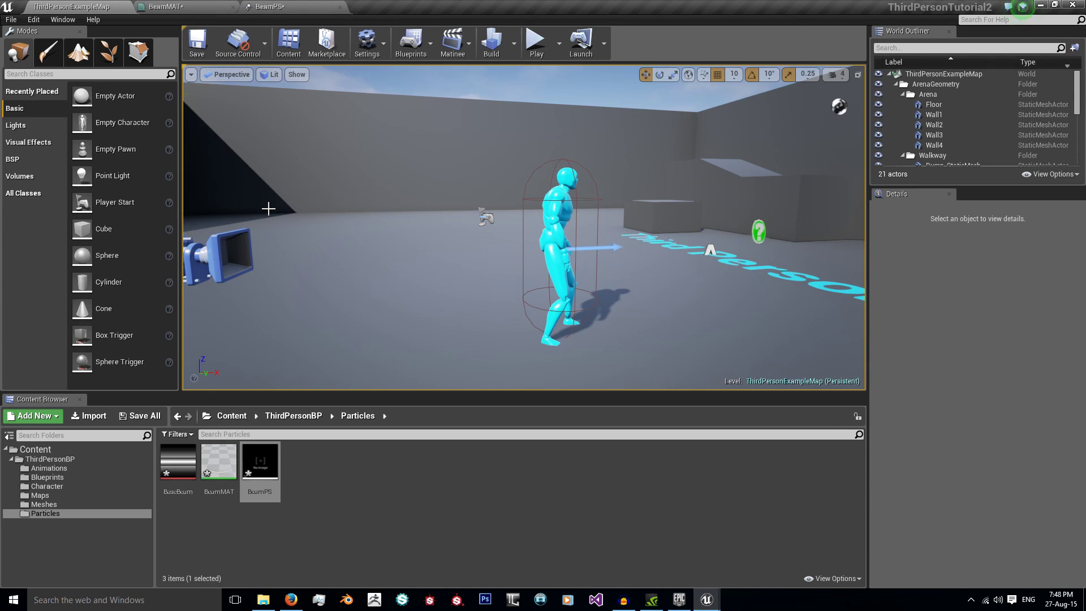
click(266, 7)
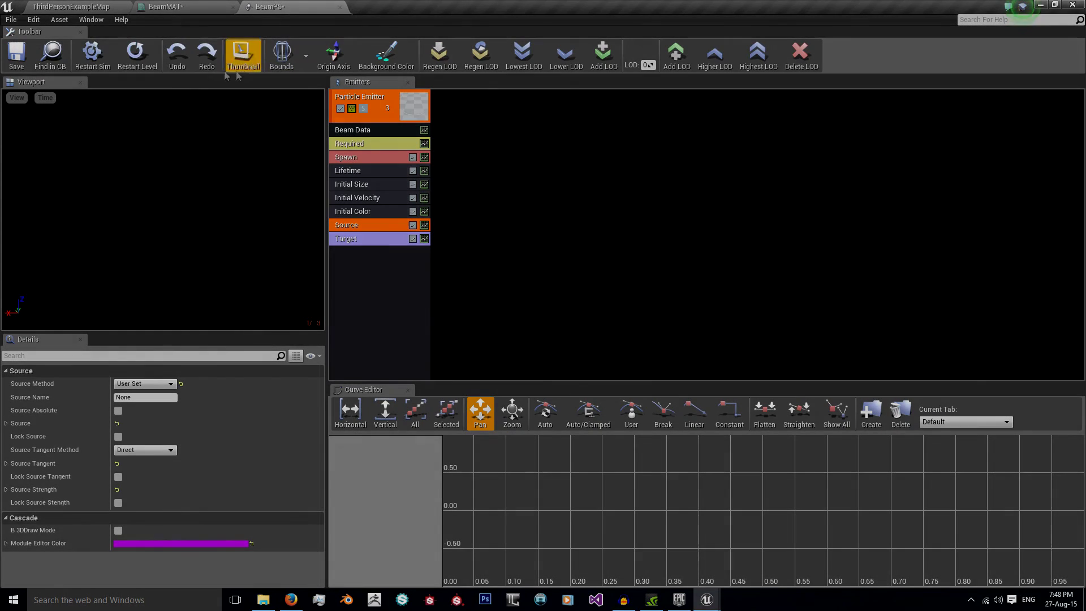